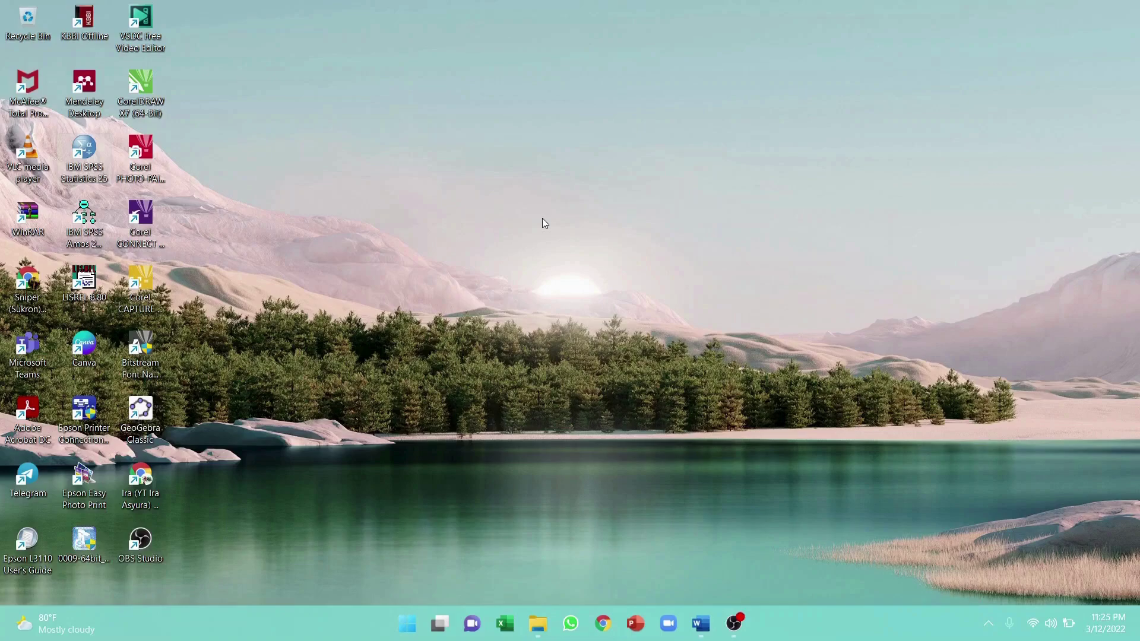
- Review the table of gender and mathematical representation scores in the Word document
click(701, 624)
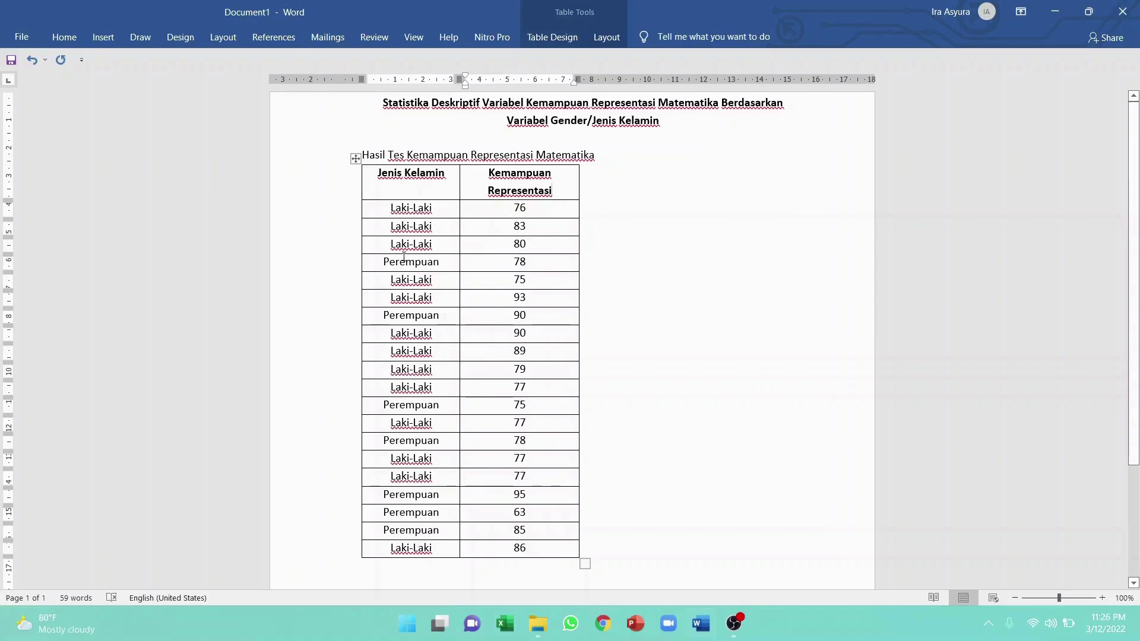
click(1055, 11)
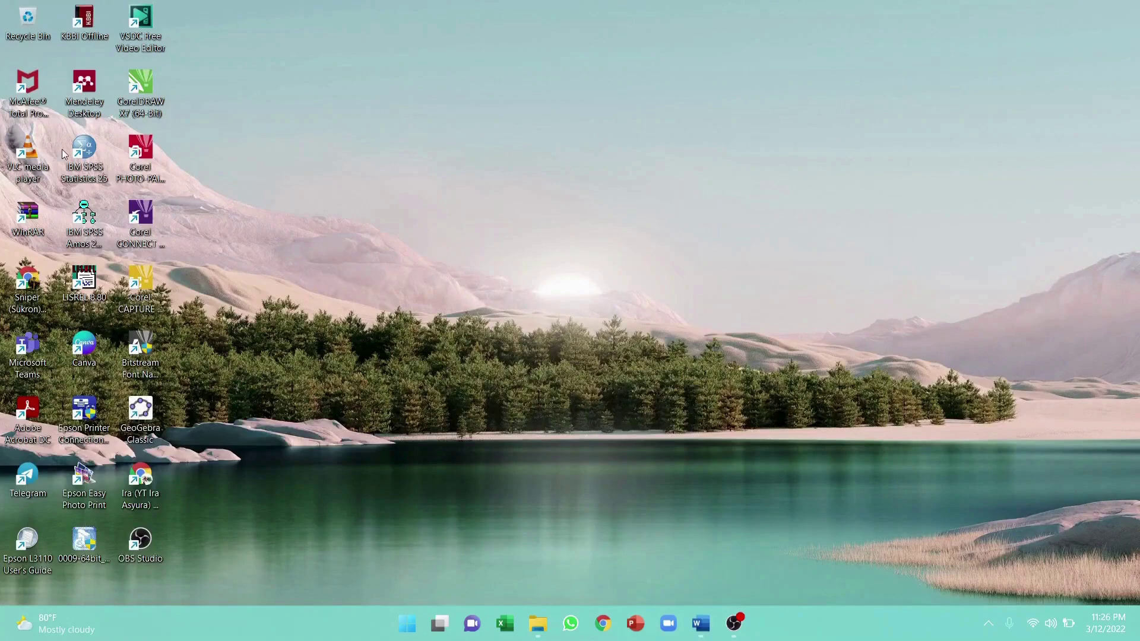
- Launch IBM SPSS Statistics with an empty dataset and show its variable definitions
double_click(86, 157)
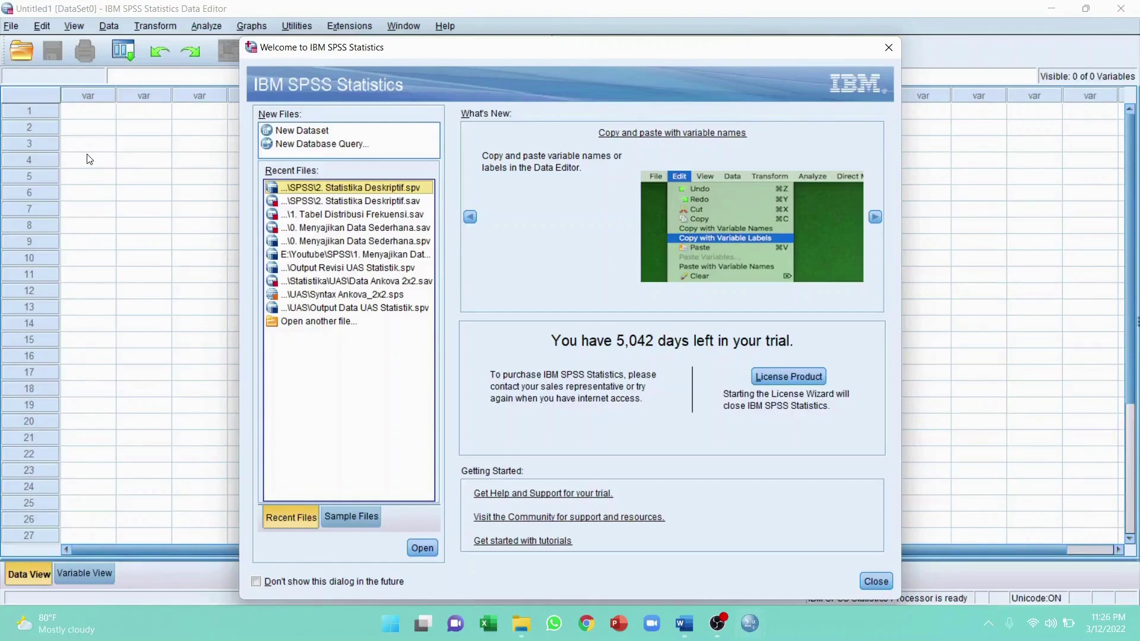
click(876, 582)
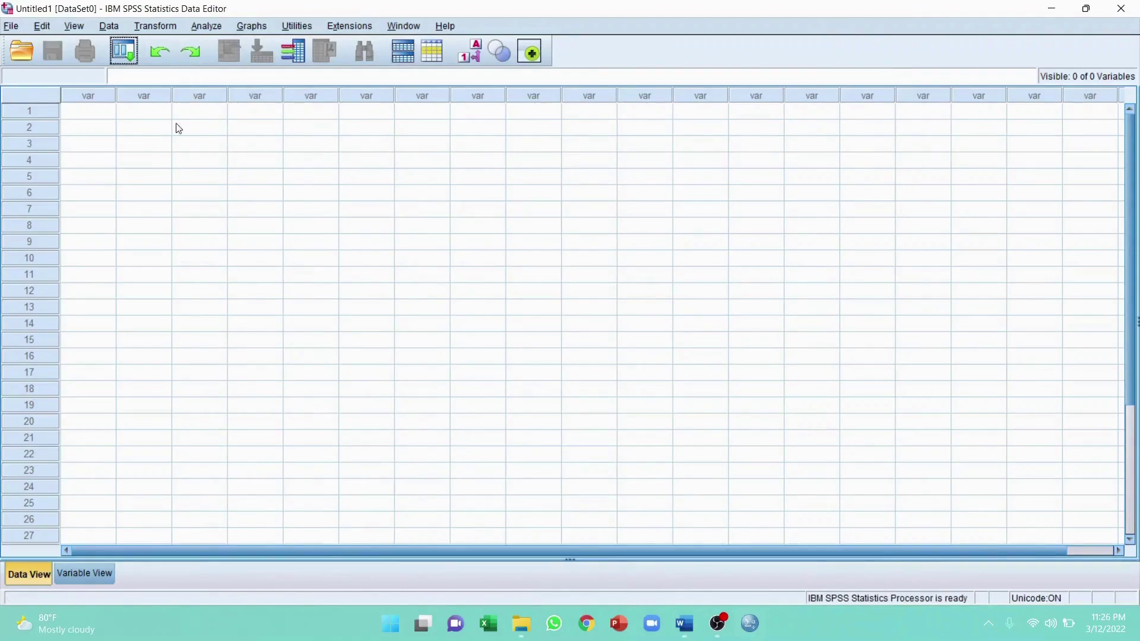
click(90, 576)
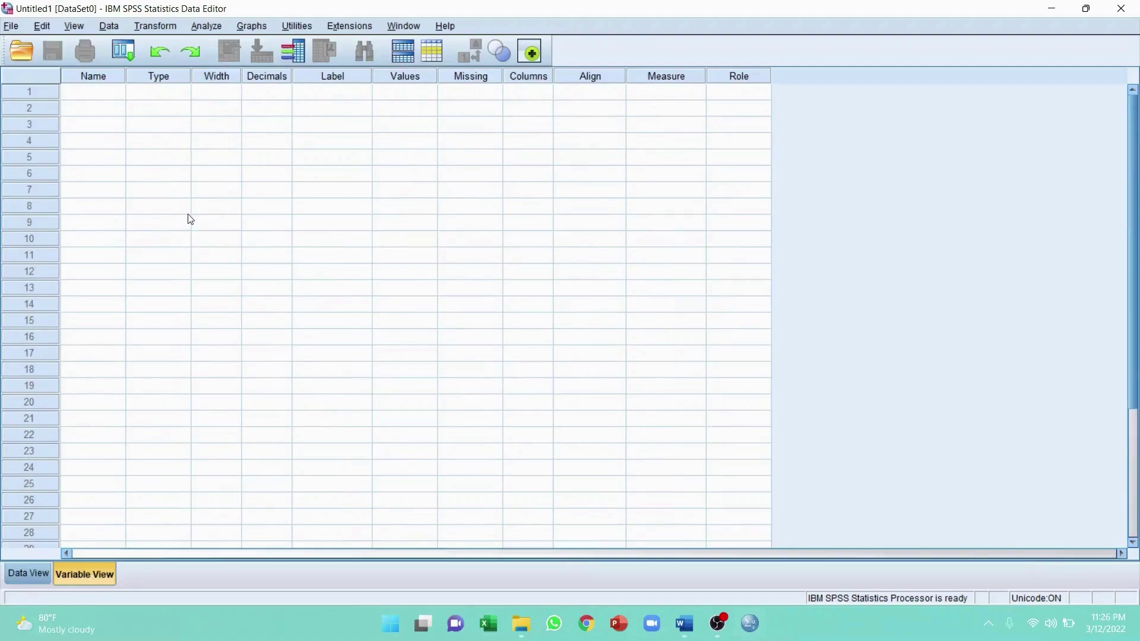
- Define two variables named Gender and Representasi in the first two rows
click(107, 98)
text(Gender)
key(Return)
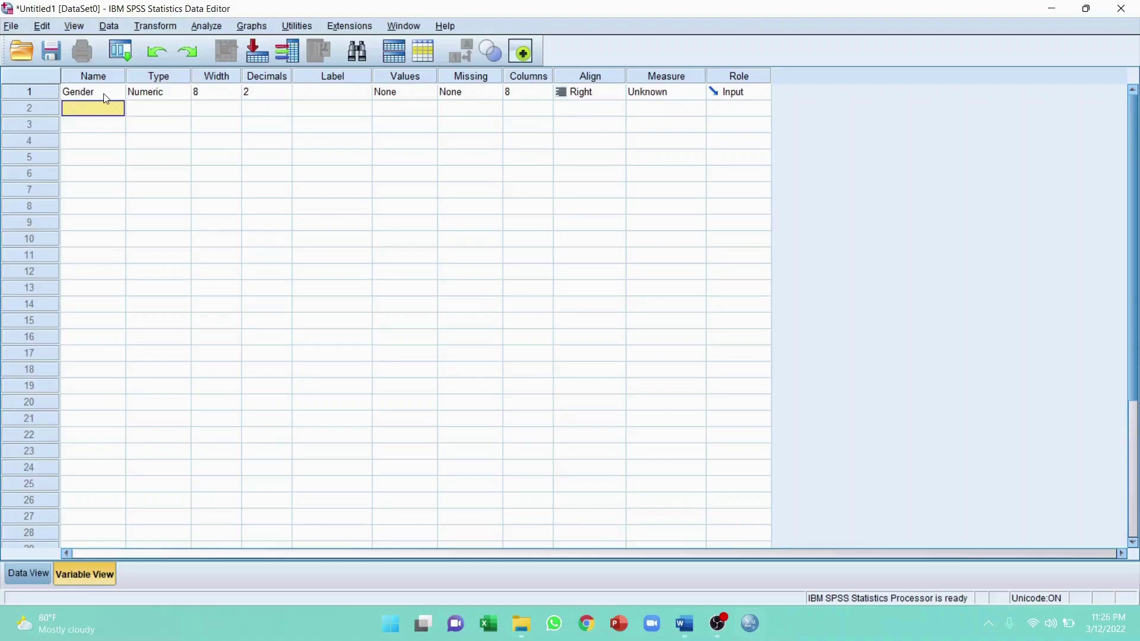
text(Representasi)
key(Return)
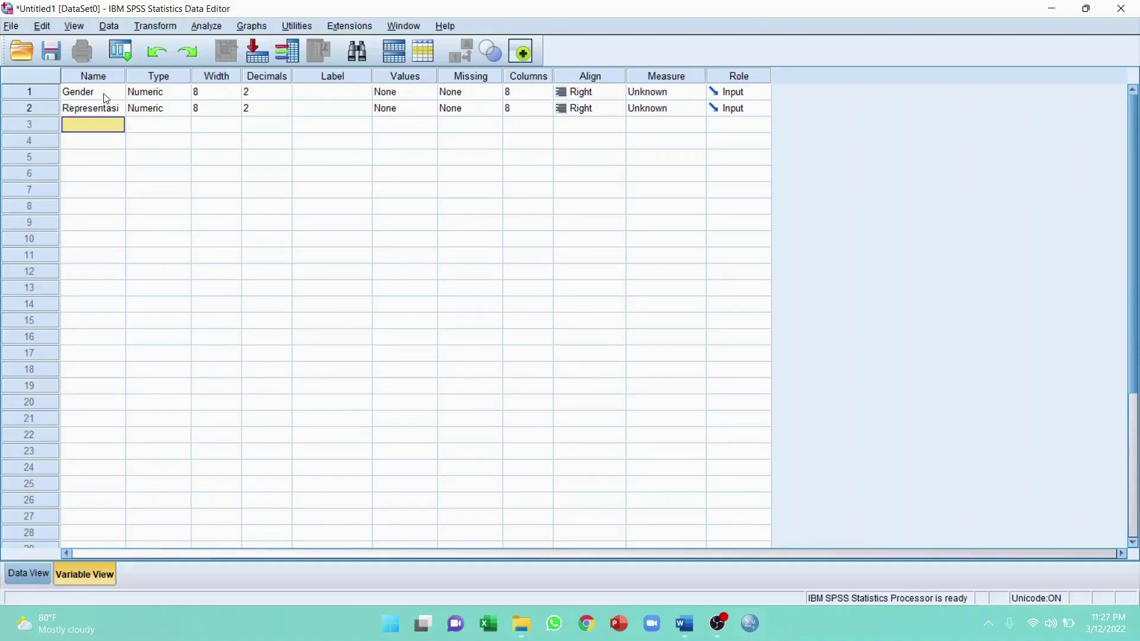
- Set the decimals of both the Gender and Representasi variables to 0
click(273, 94)
key(BackSpace)
text(0)
key(Tab)
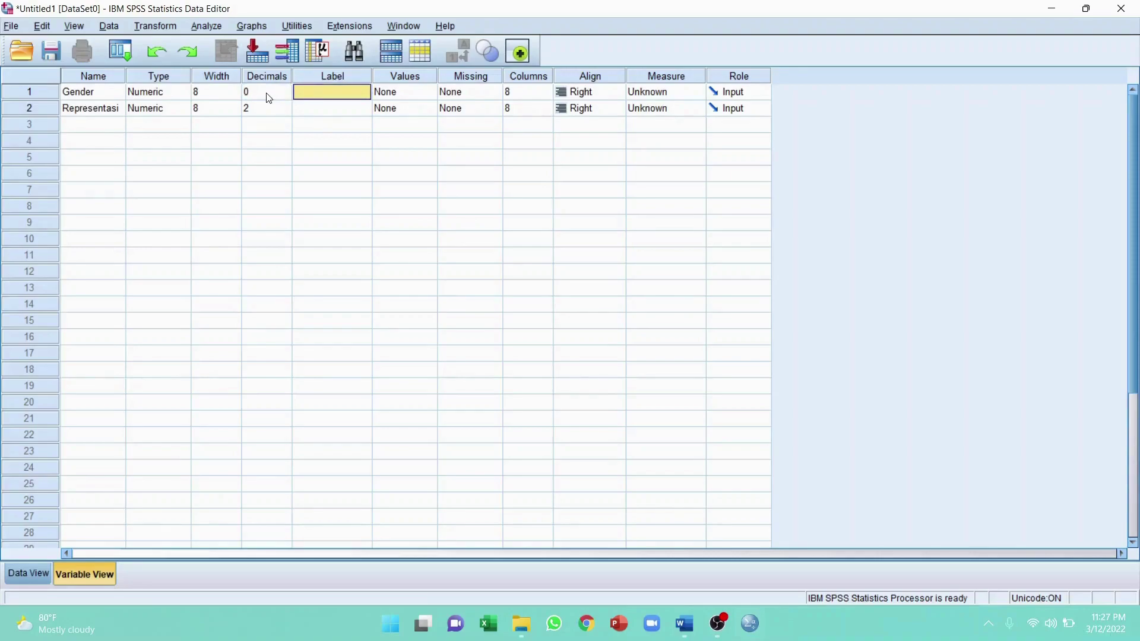
click(262, 94)
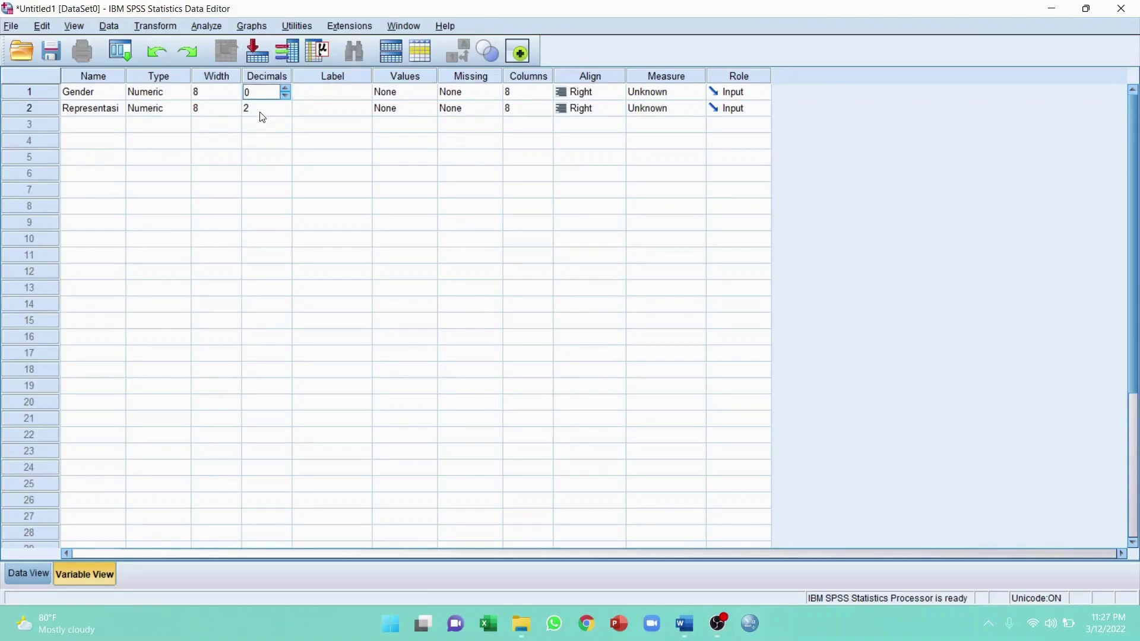
click(262, 109)
key(BackSpace)
text(0)
- Label the Gender variable "Gender" and the Representasi variable "Kemampuan Representasi"
click(344, 98)
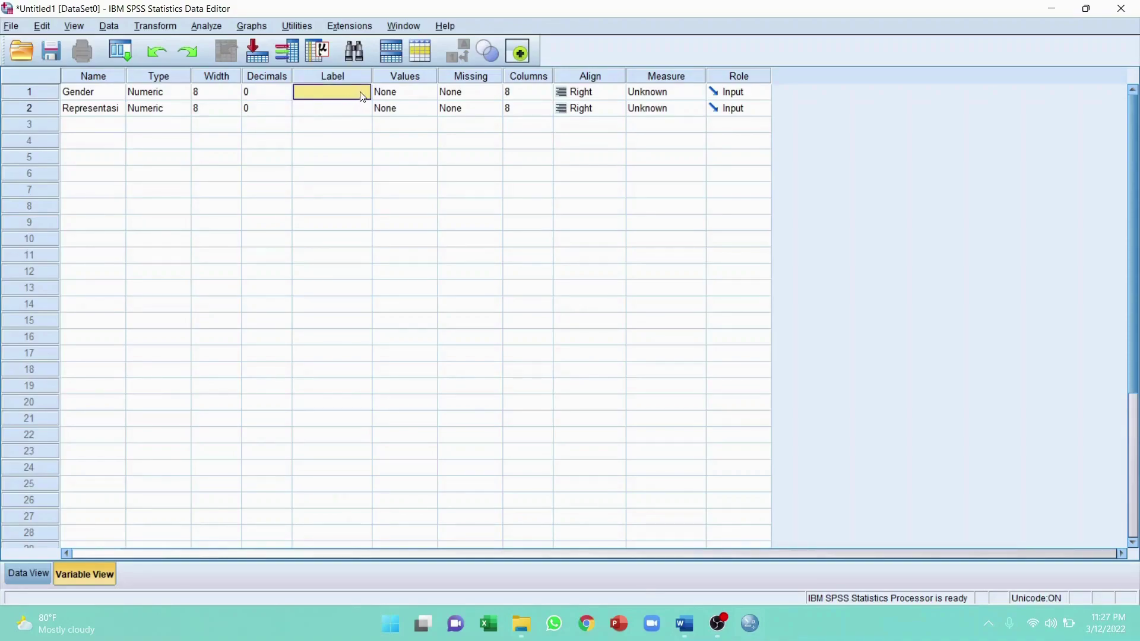
click(347, 92)
text(Gender)
key(Return)
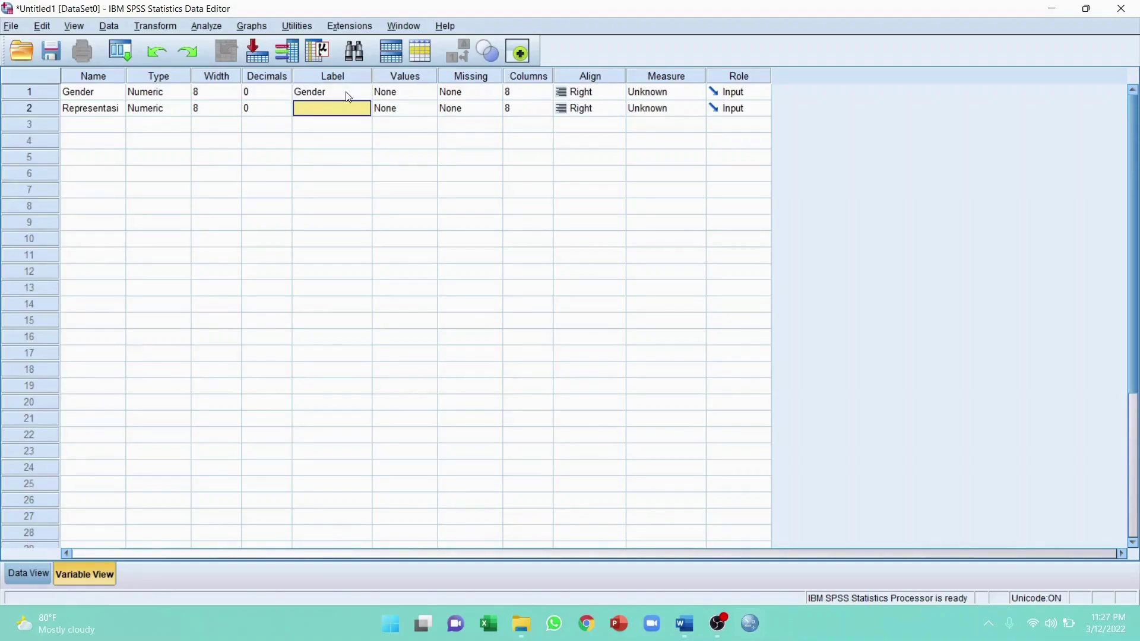
click(332, 105)
text(Kemampuan Represen)
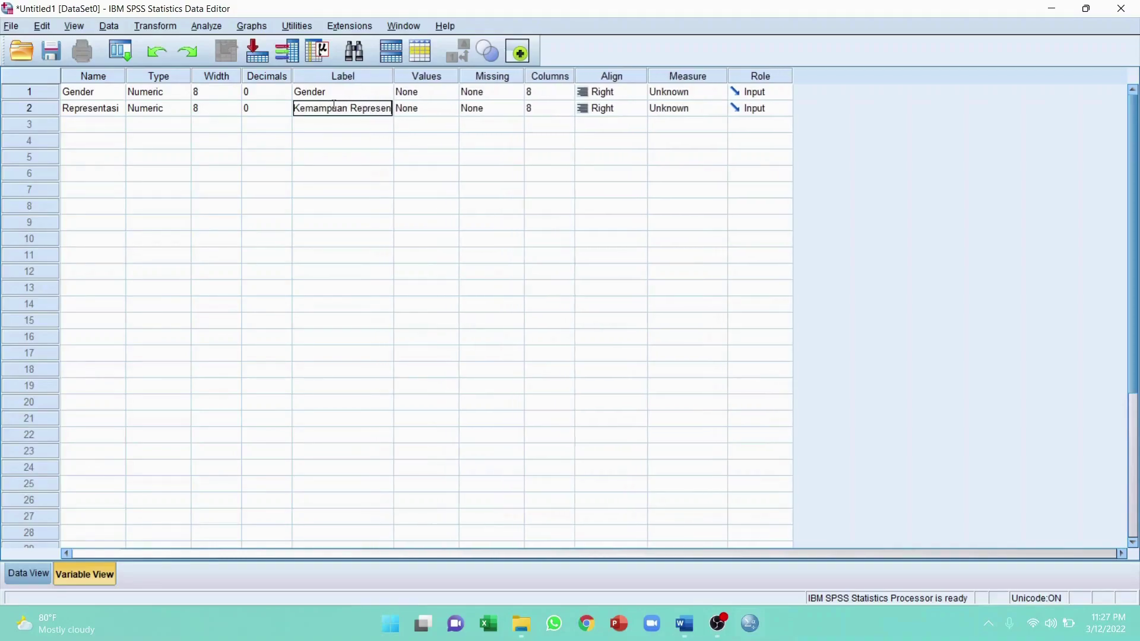
text(tasi)
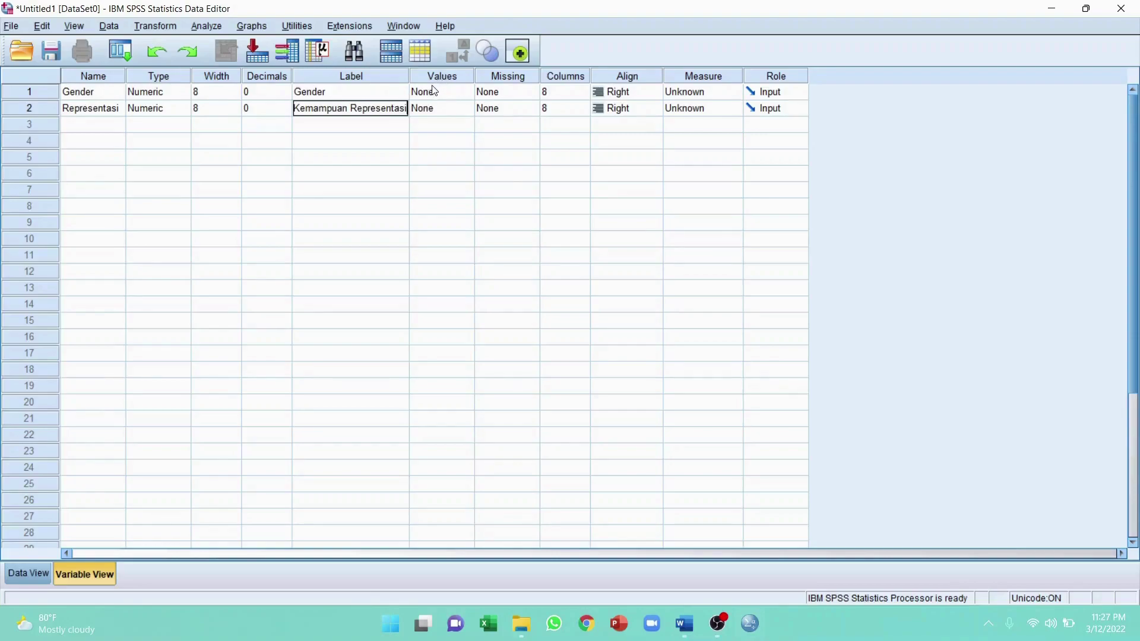
click(464, 96)
click(467, 98)
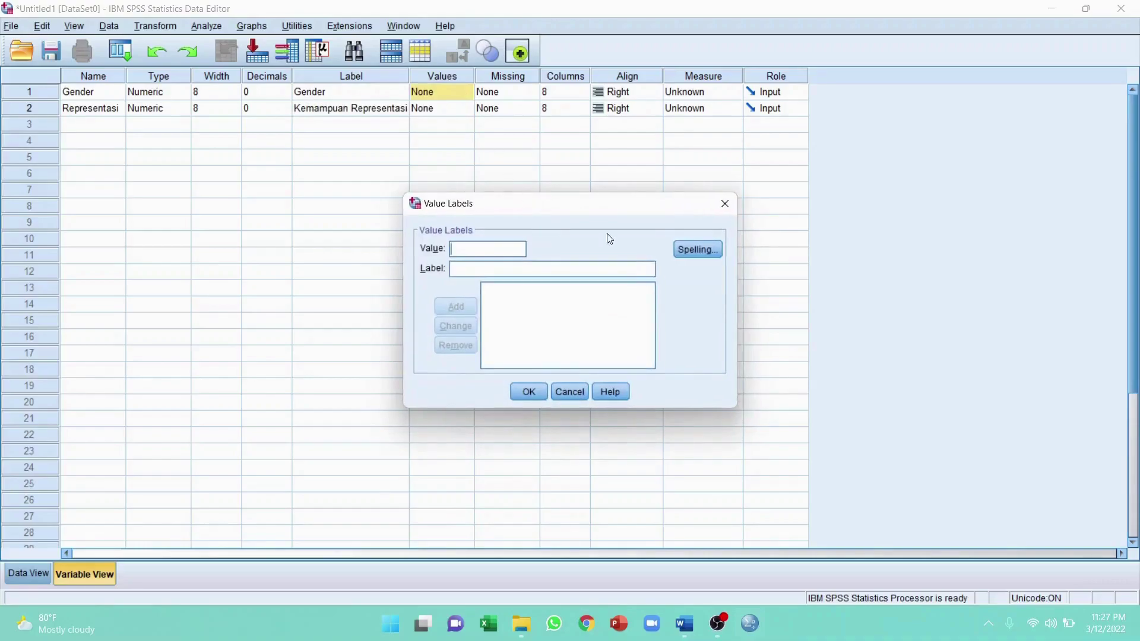
click(560, 393)
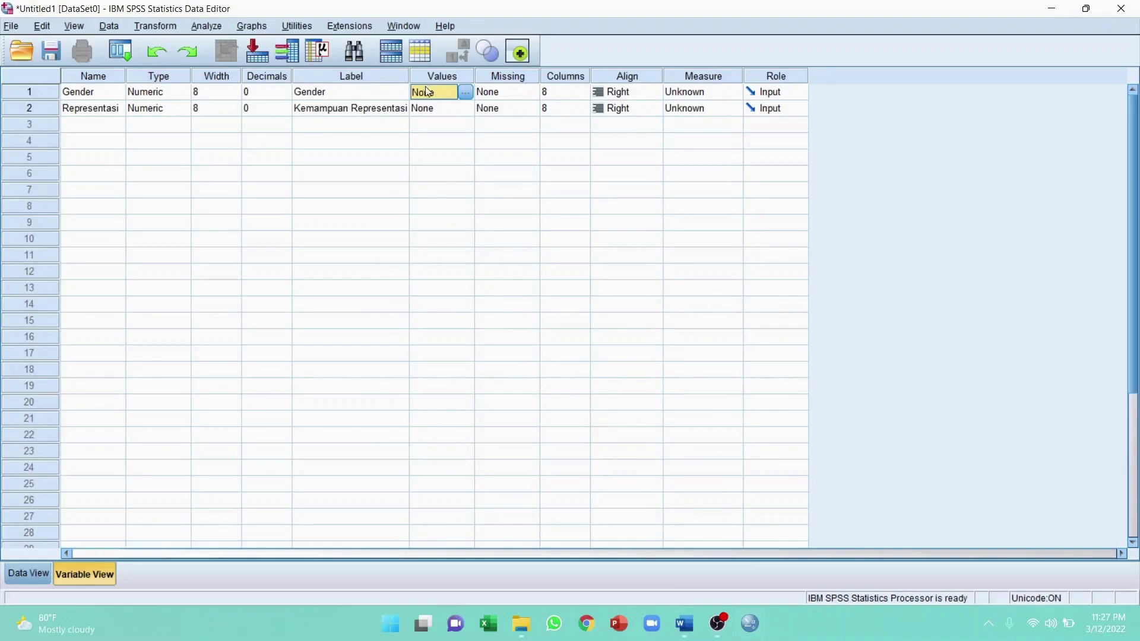
- Define the Gender value labels as 1 = "Laki-laki" and 2 = "Perempuan"
click(467, 96)
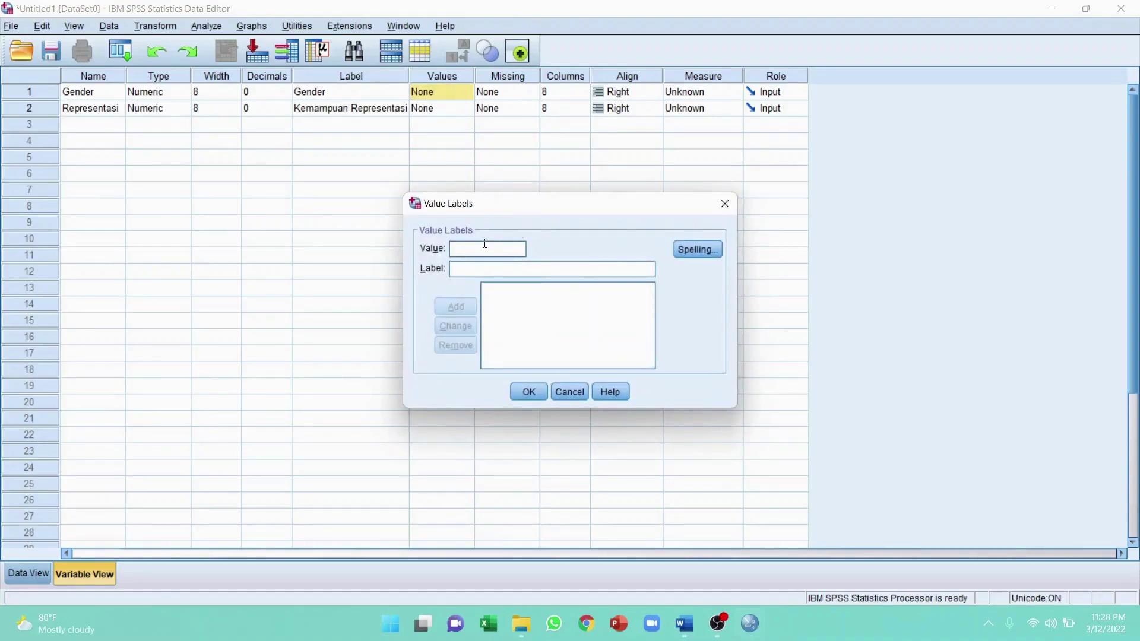
text(1)
click(487, 267)
text(Laki)
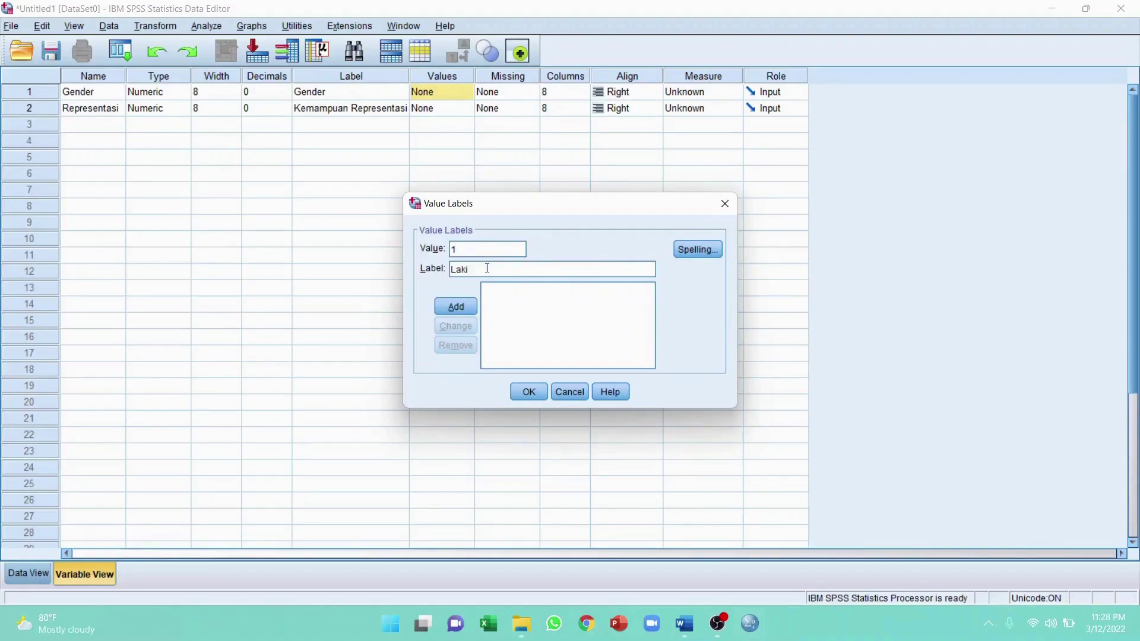
text(-laki)
click(462, 305)
text(2)
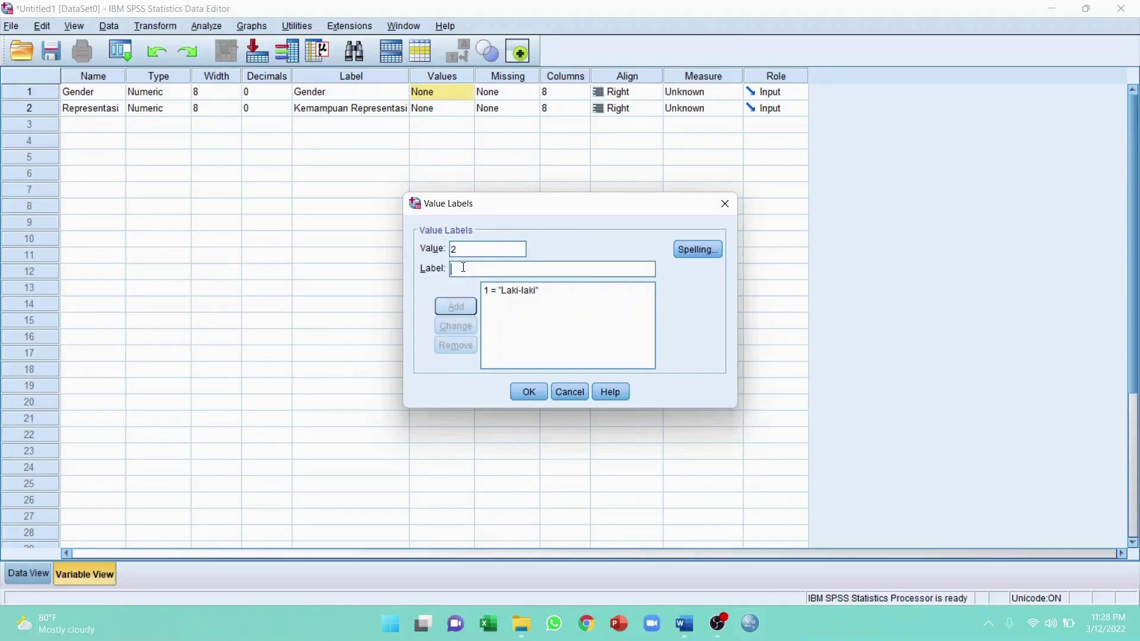
text(Perempuan)
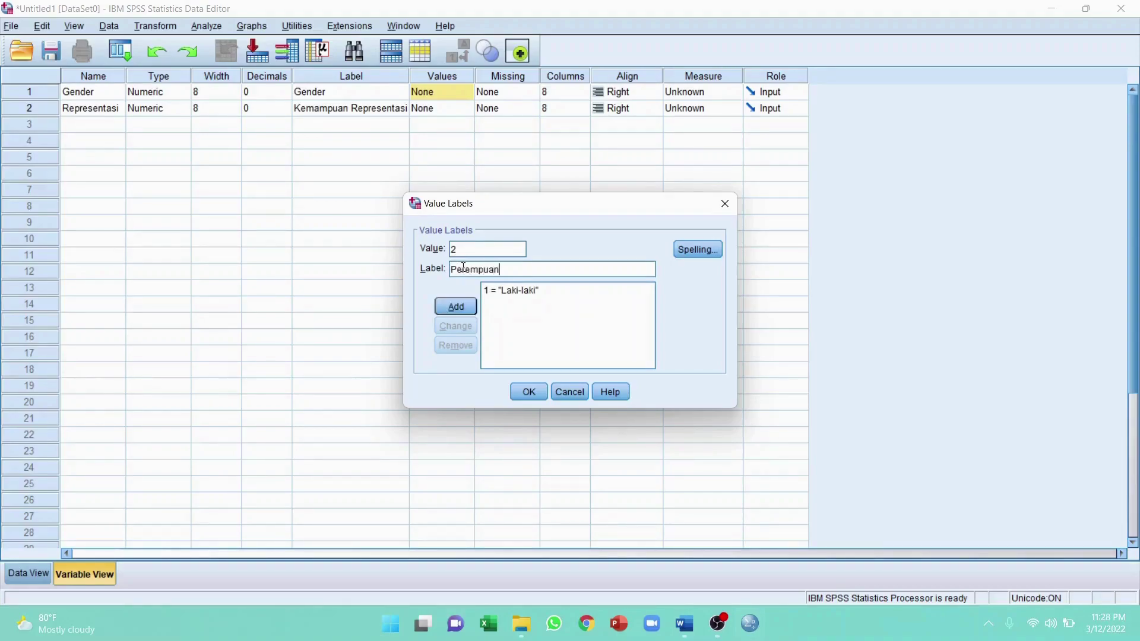
click(468, 307)
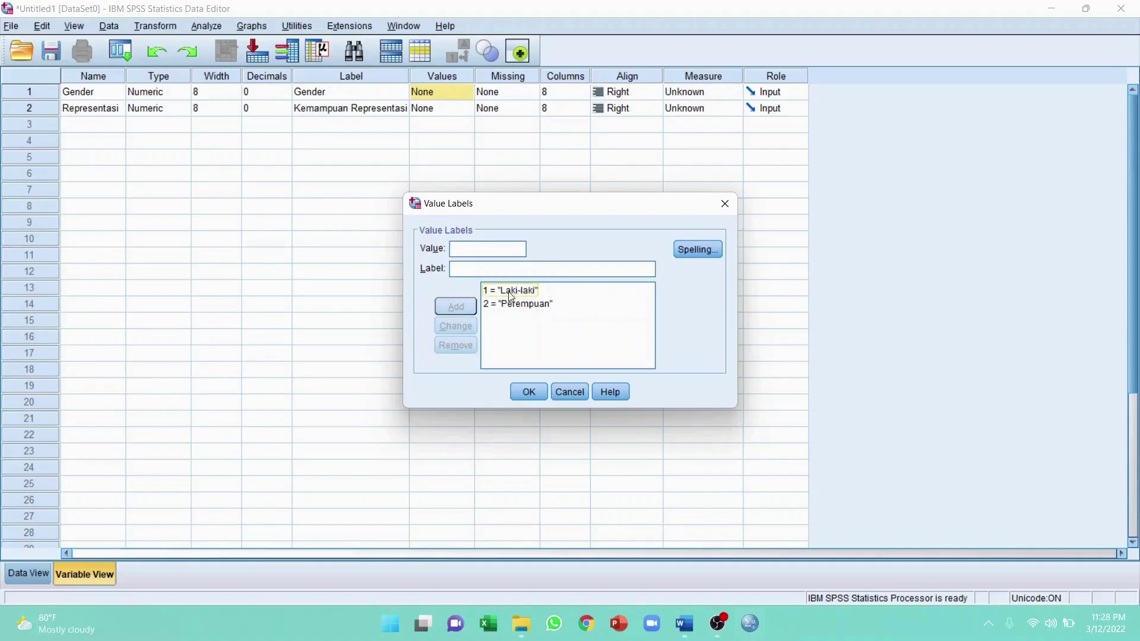
click(504, 314)
click(529, 392)
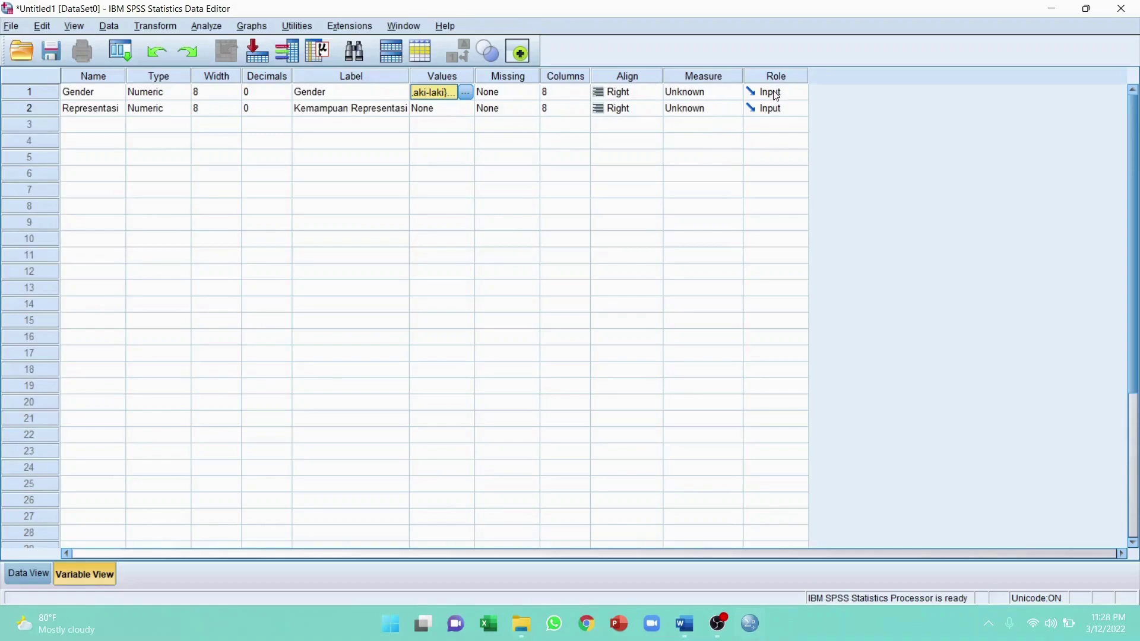
- Set the measurement level to Nominal for Gender and Scale for Representasi
click(735, 95)
click(734, 92)
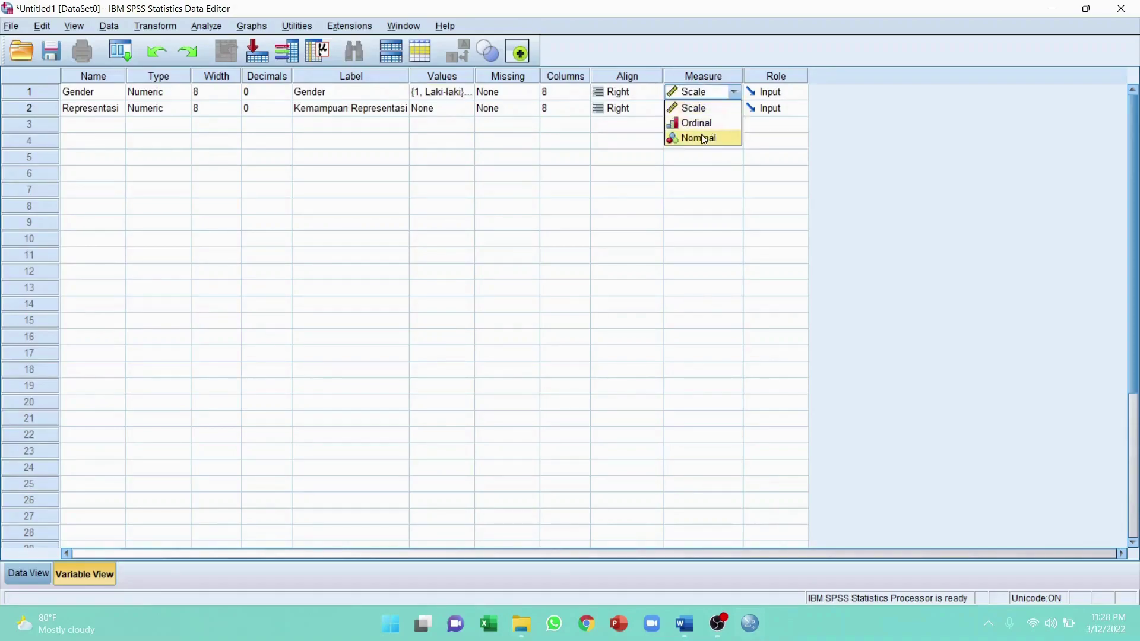
click(702, 136)
click(714, 107)
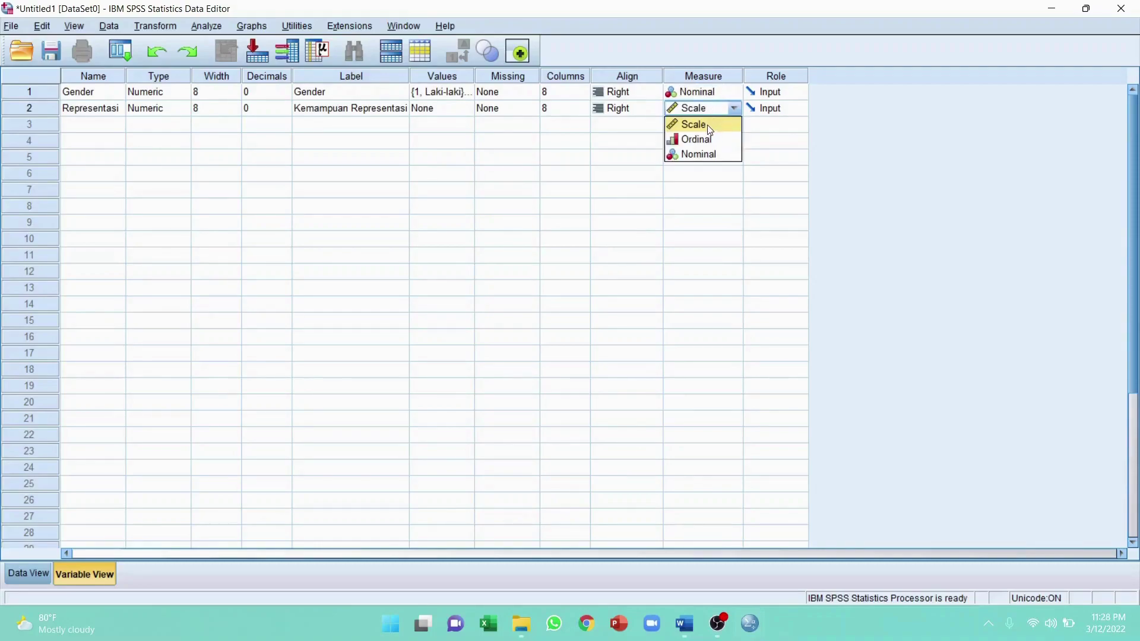
click(710, 126)
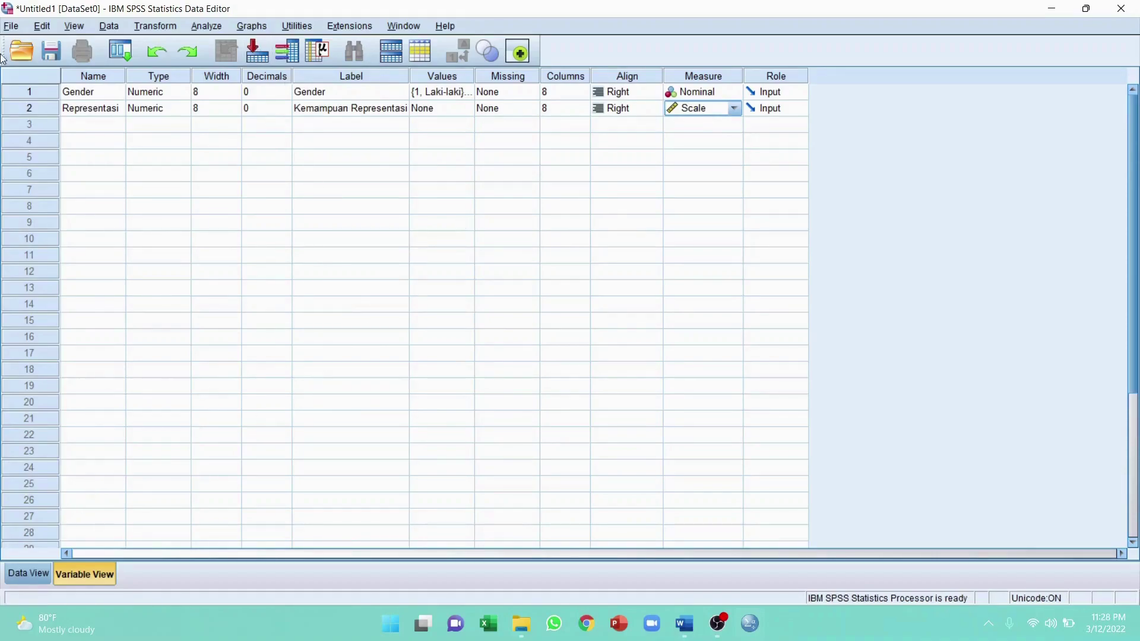
- Show the dataset's data grid and arrange it side by side with the Word document containing the score table
click(18, 577)
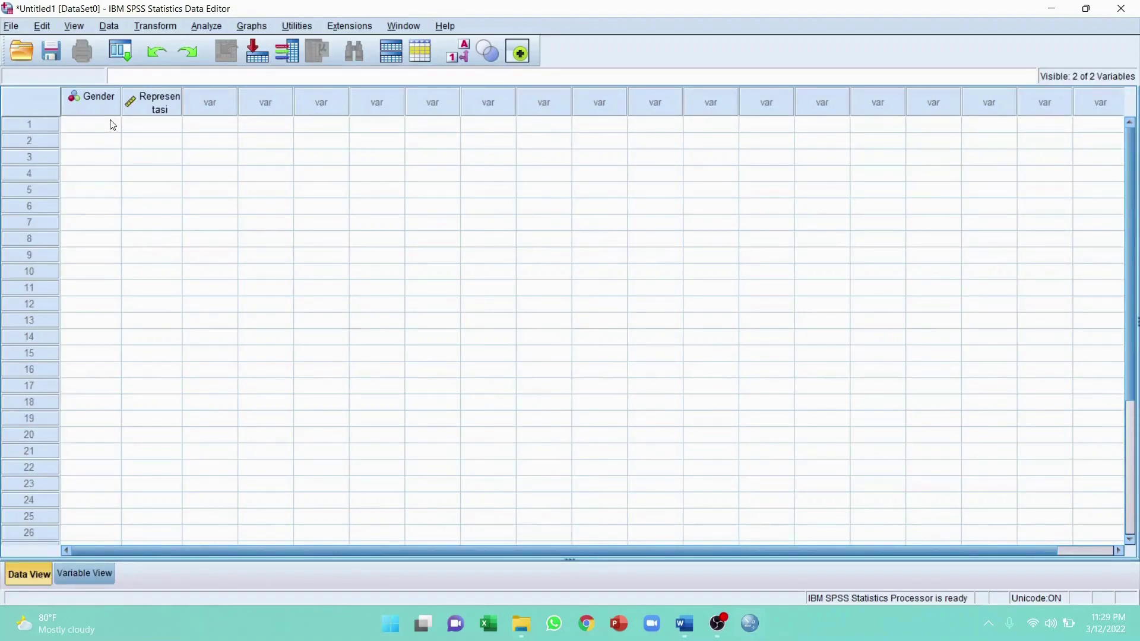
drag(918, 5, 1135, 102)
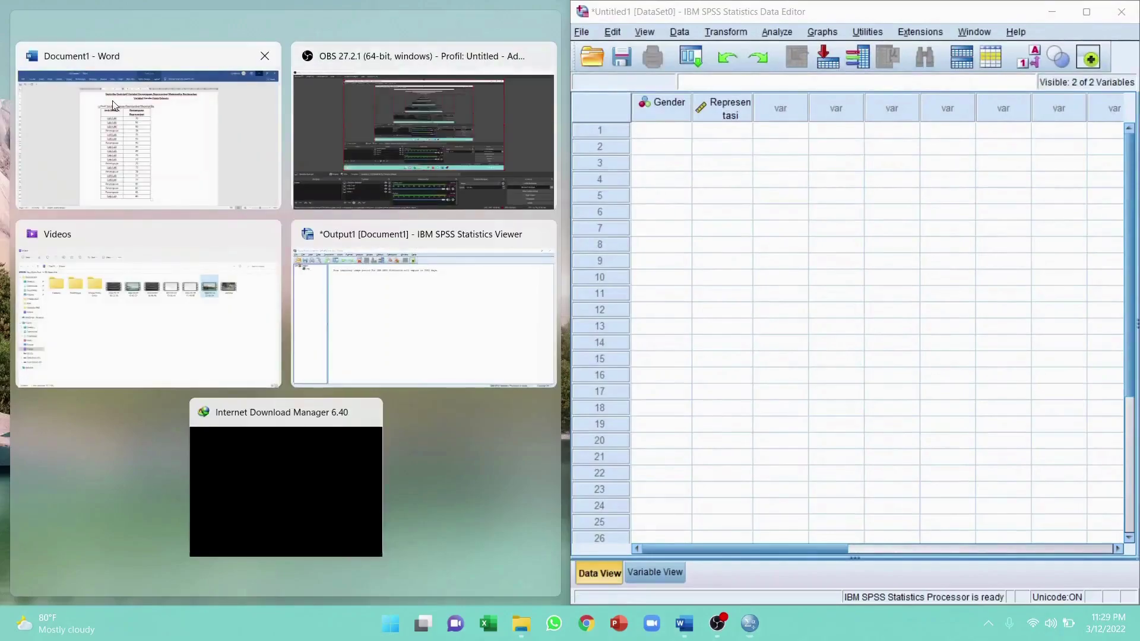
click(129, 172)
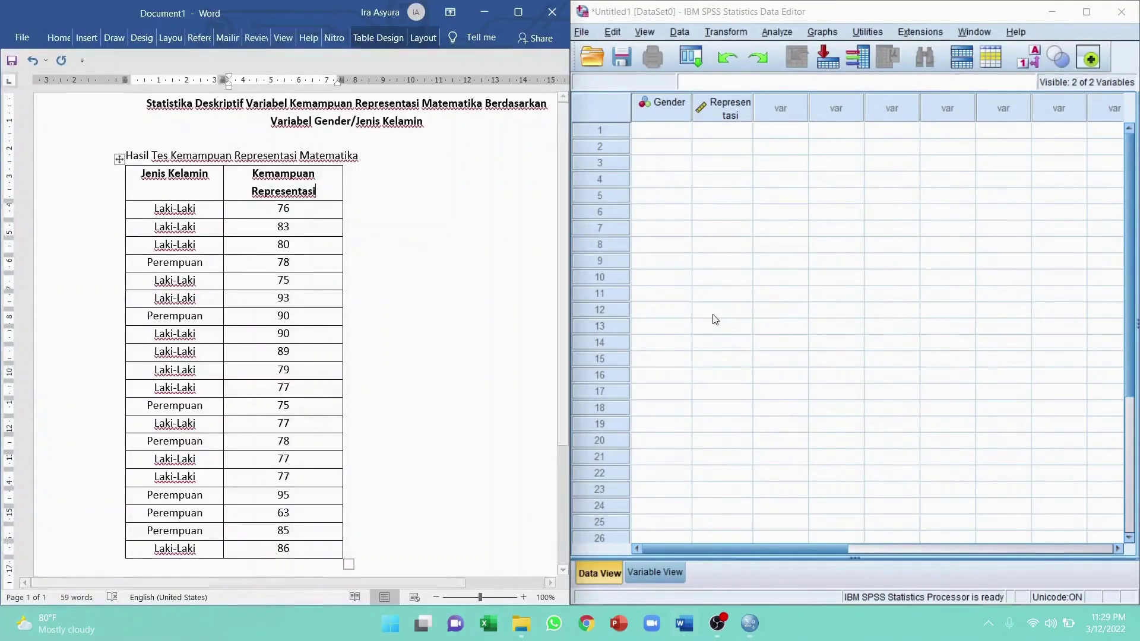
- Enter the Gender codes for cases 1 to 10: 1, 1, 1, 2, 1, 1, 2, 1, 1, 1
click(666, 135)
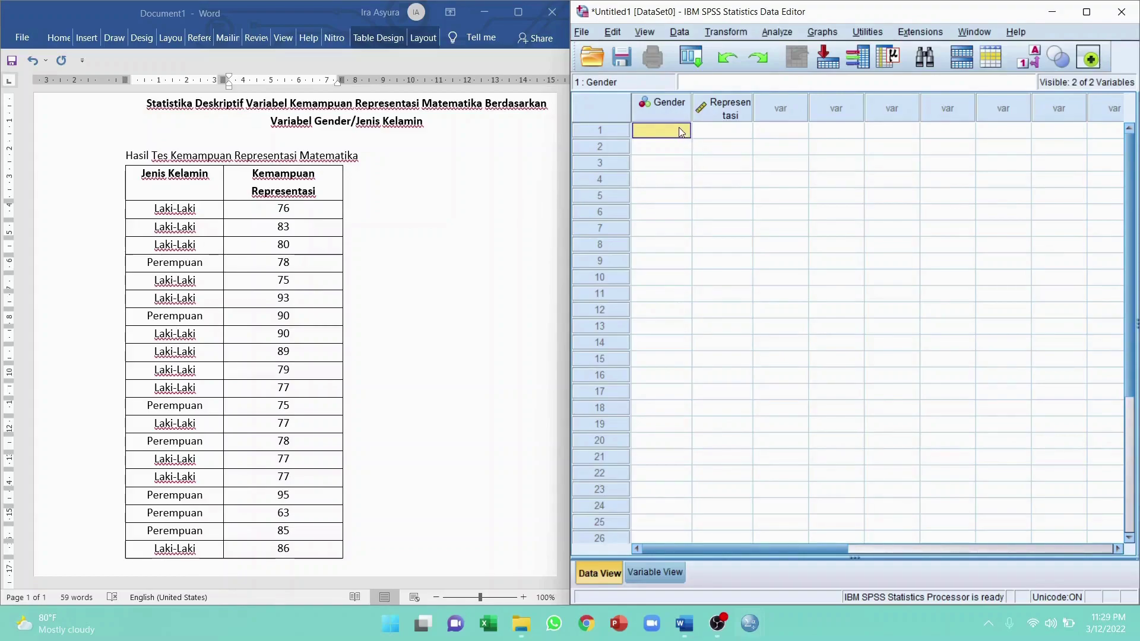
text(1)
key(Return)
text(1)
key(Return)
text(1)
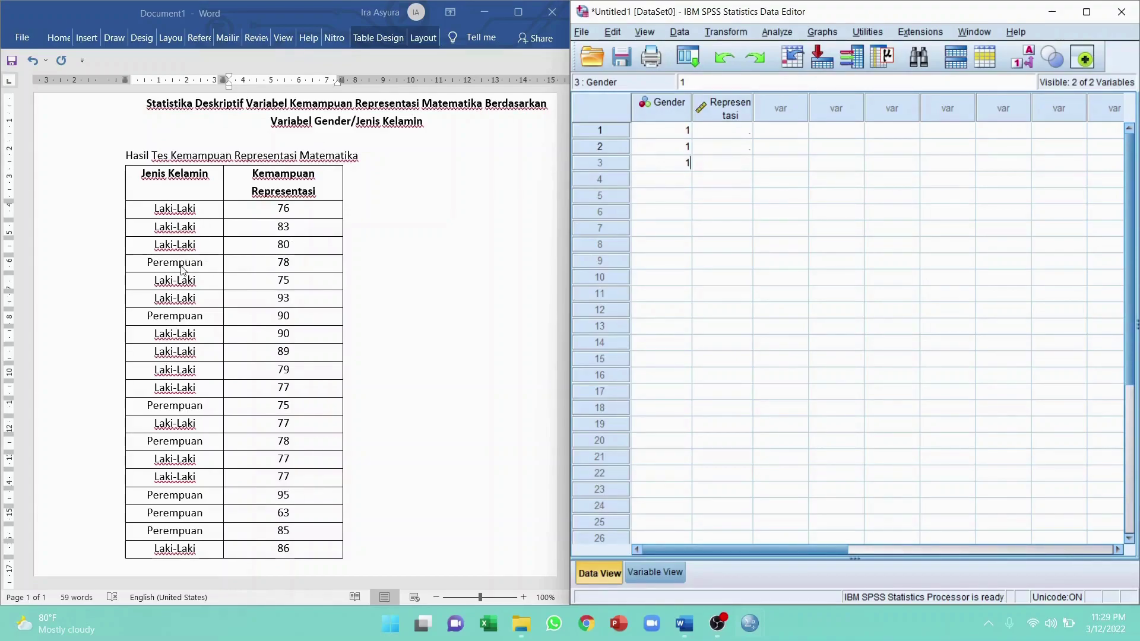
key(Return)
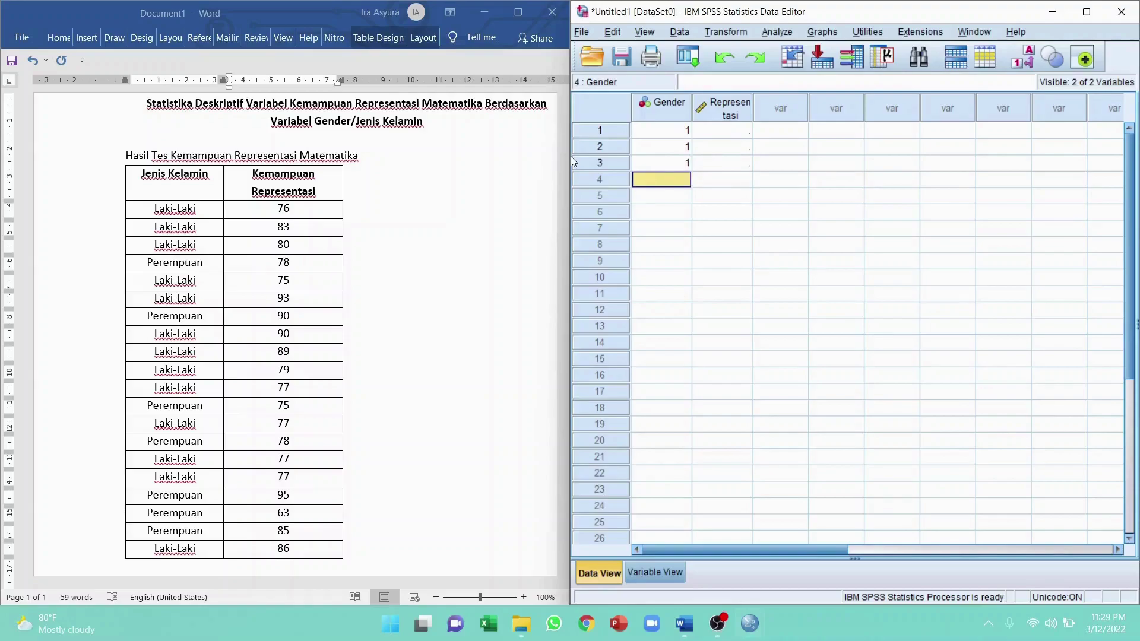
text(2)
key(Return)
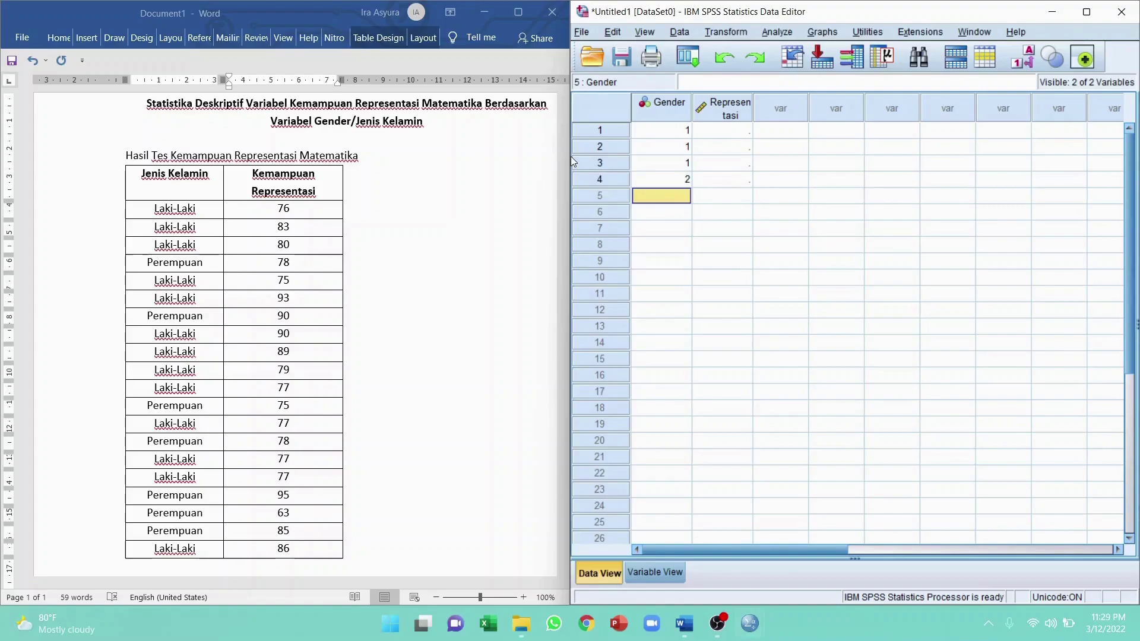
text(1)
key(Return)
text(1)
key(Return)
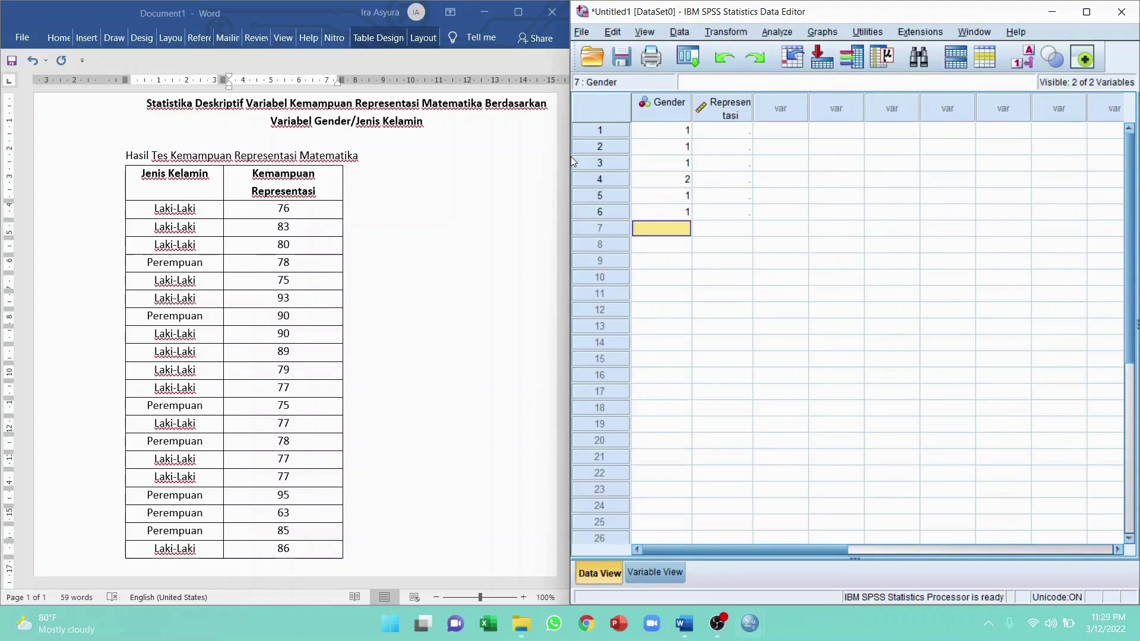
text(2)
key(Return)
text(1)
key(Return)
text(1)
key(Return)
text(1)
key(Return)
- Enter the Gender codes for cases 11 to 20: 1, 2, 1, 2, 1, 1, 2, 2, 2, 1
text(1)
key(Return)
text(2)
key(Return)
text(1)
key(Return)
text(2)
key(Return)
text(1)
key(Return)
text(1)
key(Return)
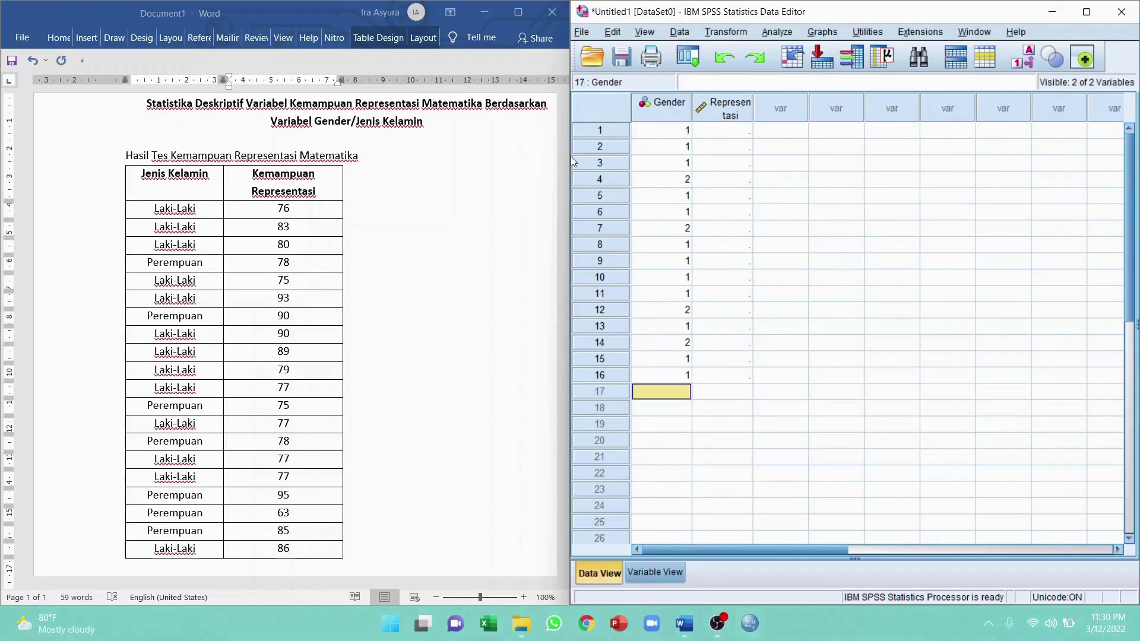
text(2)
key(Return)
text(2)
key(Return)
text(2)
key(Return)
text(1)
key(Return)
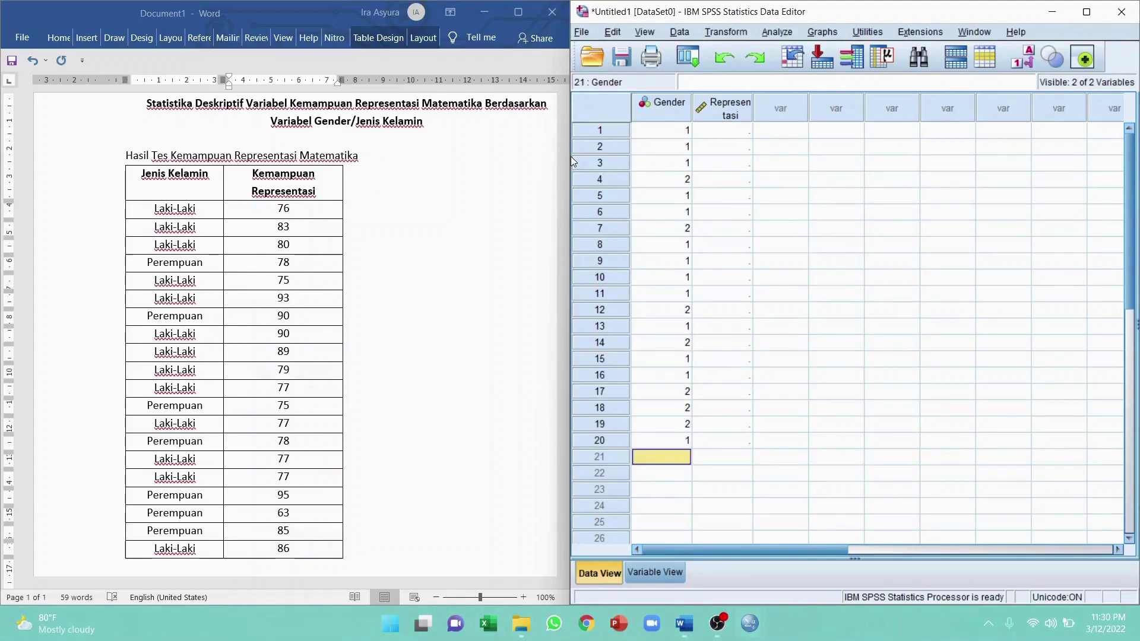
- Enter the Representasi scores 76 and 83 for cases 1 and 2
click(747, 136)
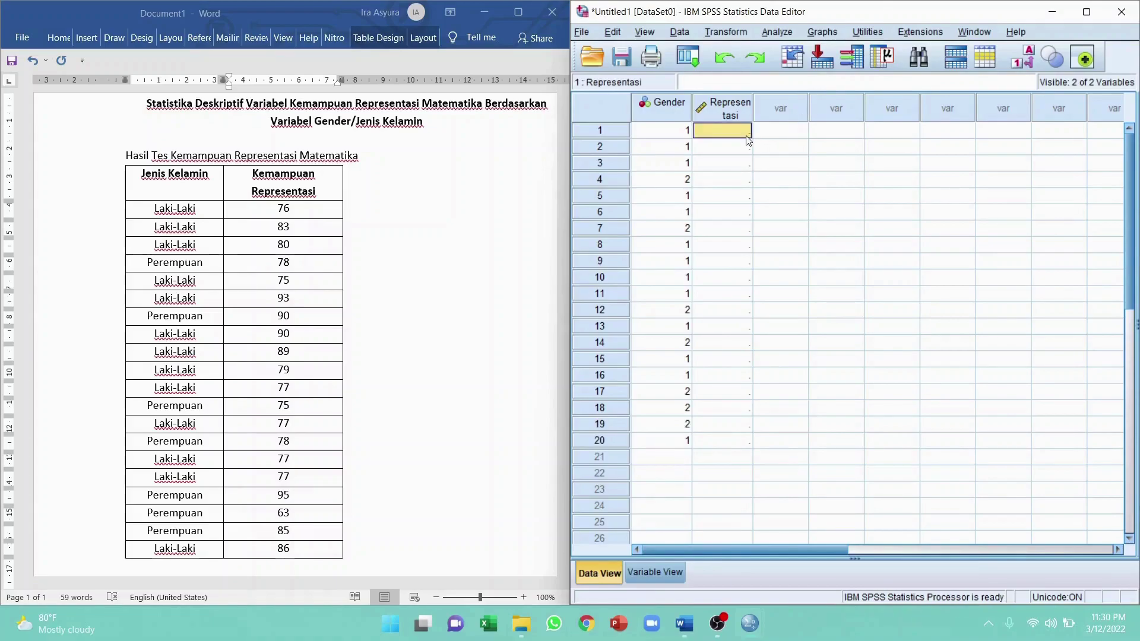
click(319, 208)
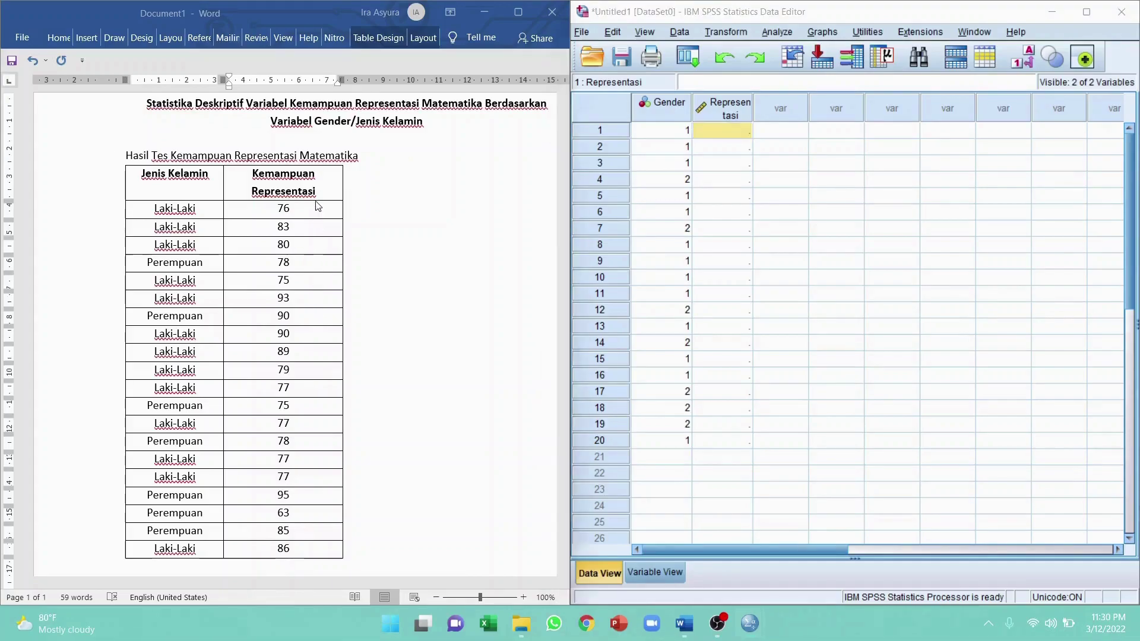
click(742, 137)
text(76)
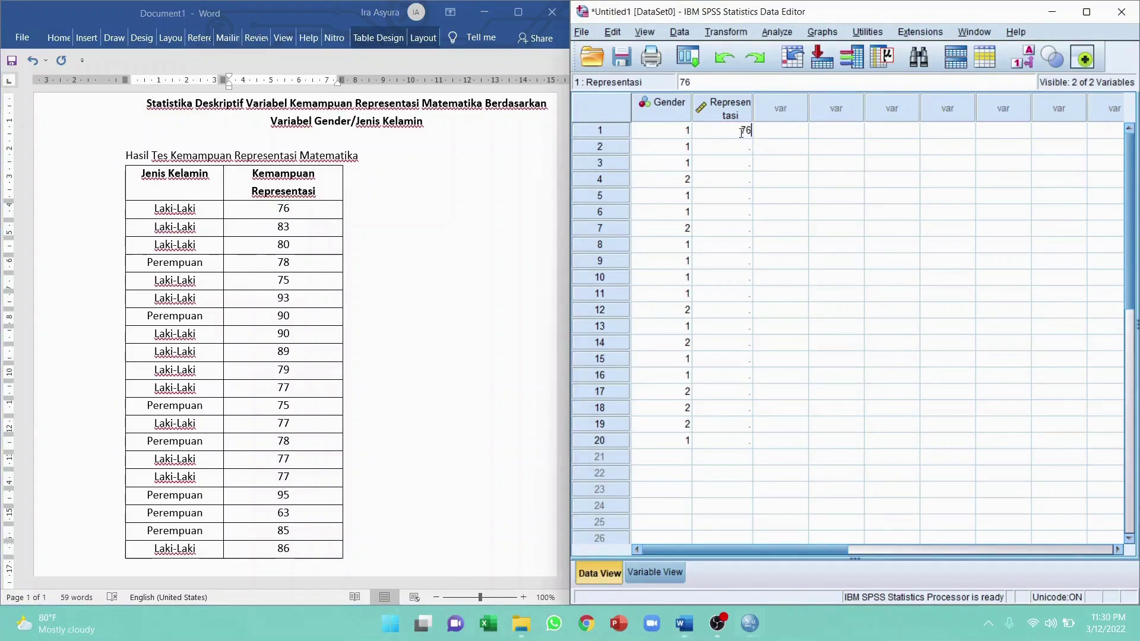
key(Return)
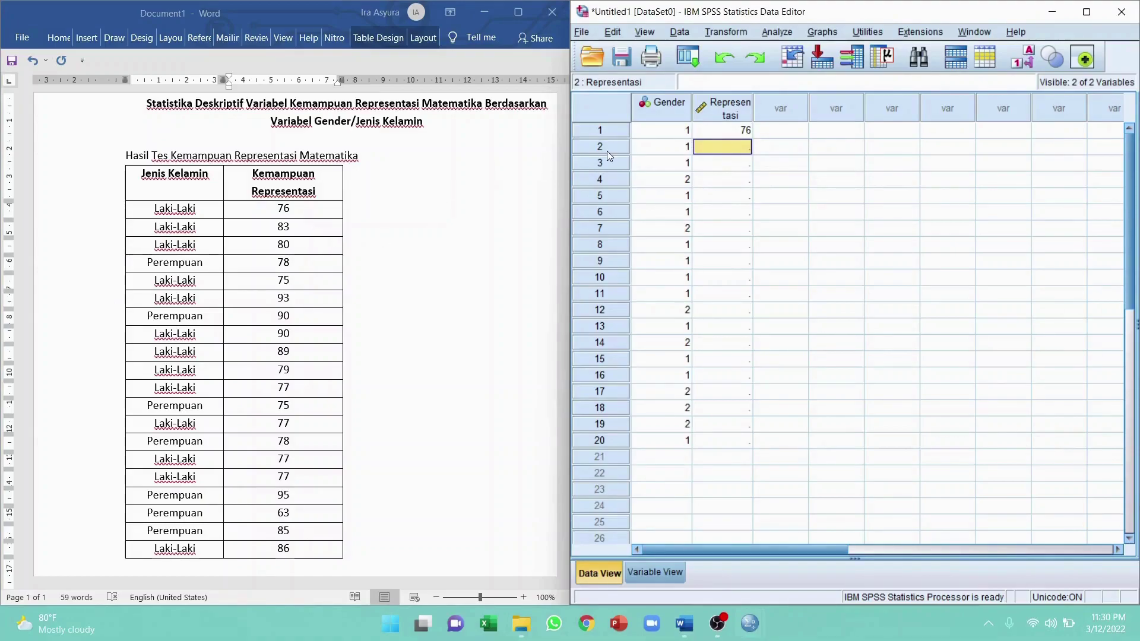
text(83)
key(Return)
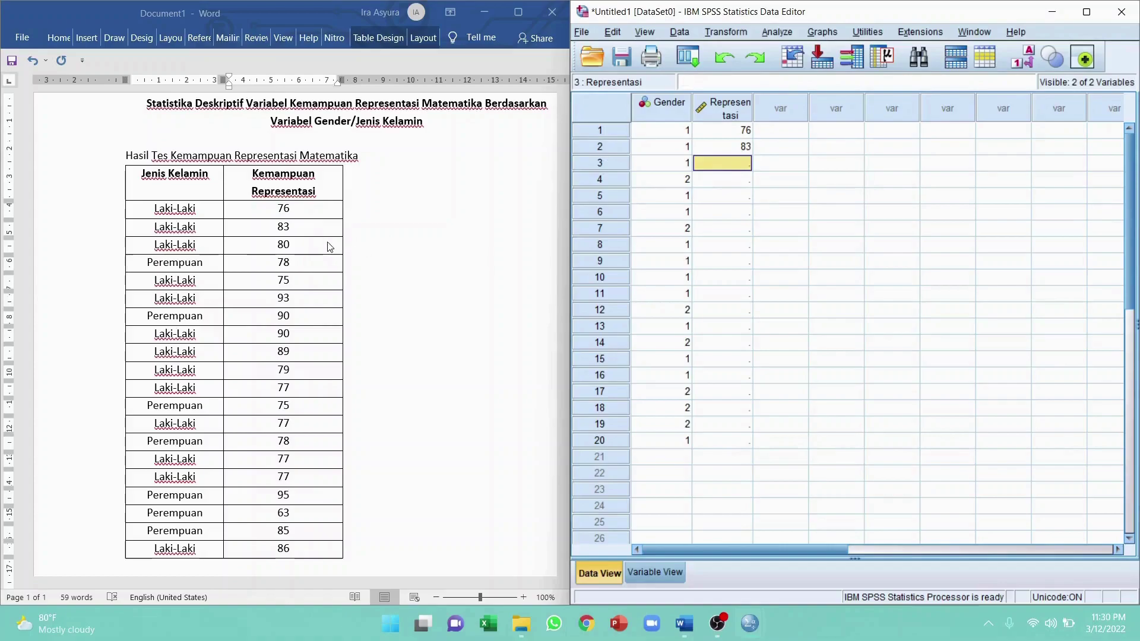
- Copy the remaining scores, from 80 in the third row to 86 in the last, from the Word table into Representasi starting at case 3
click(315, 254)
drag(293, 246, 291, 417)
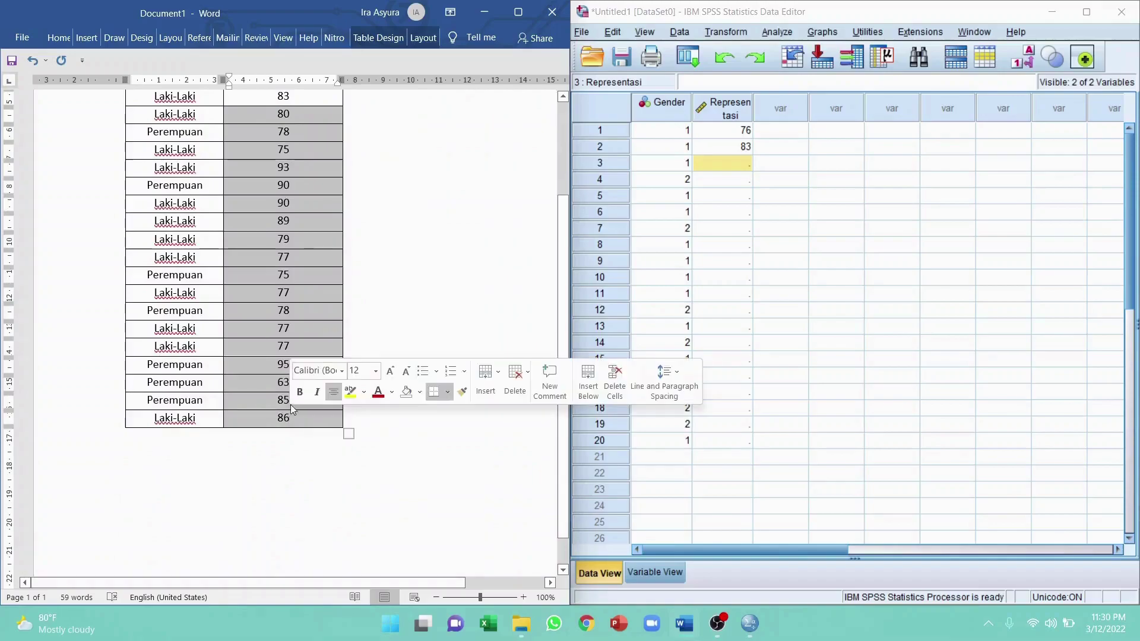
right_click(312, 305)
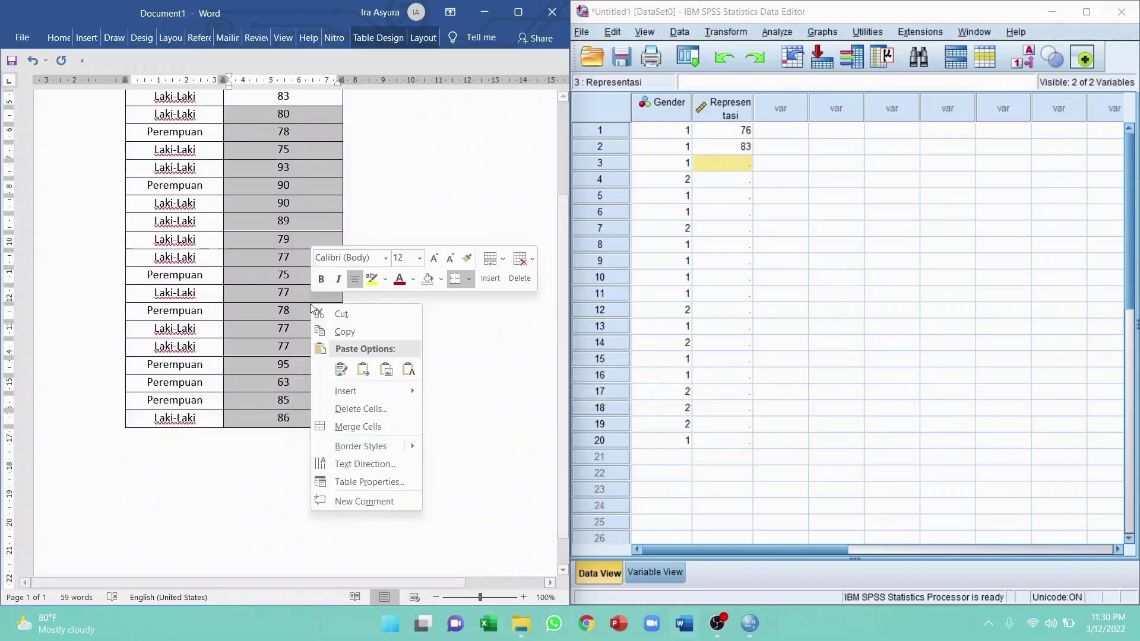
click(327, 332)
click(734, 164)
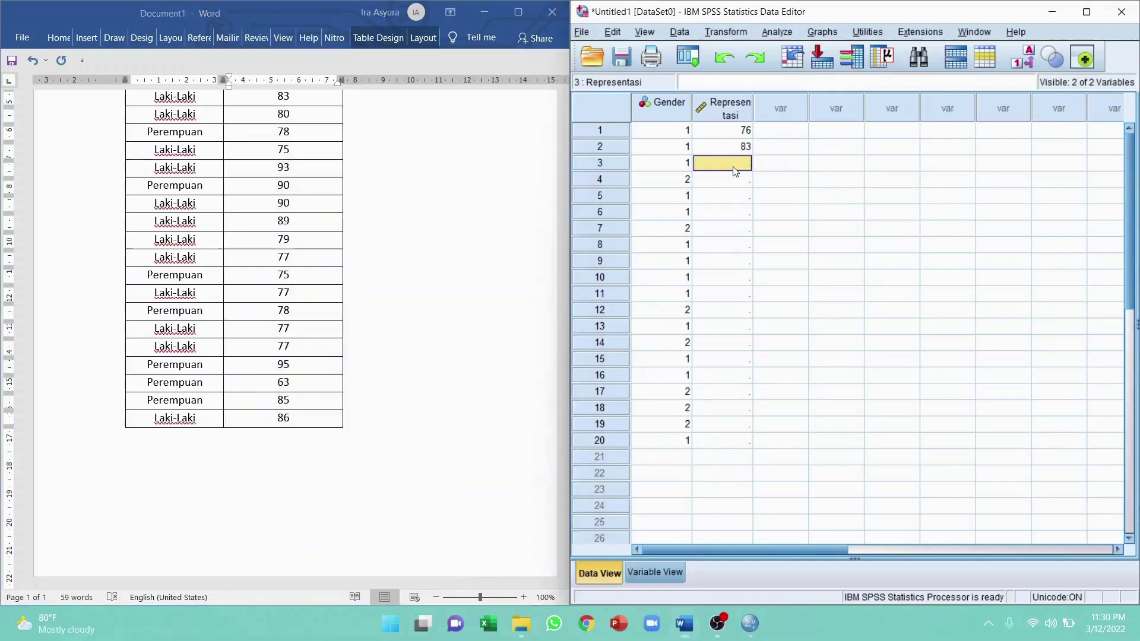
right_click(733, 166)
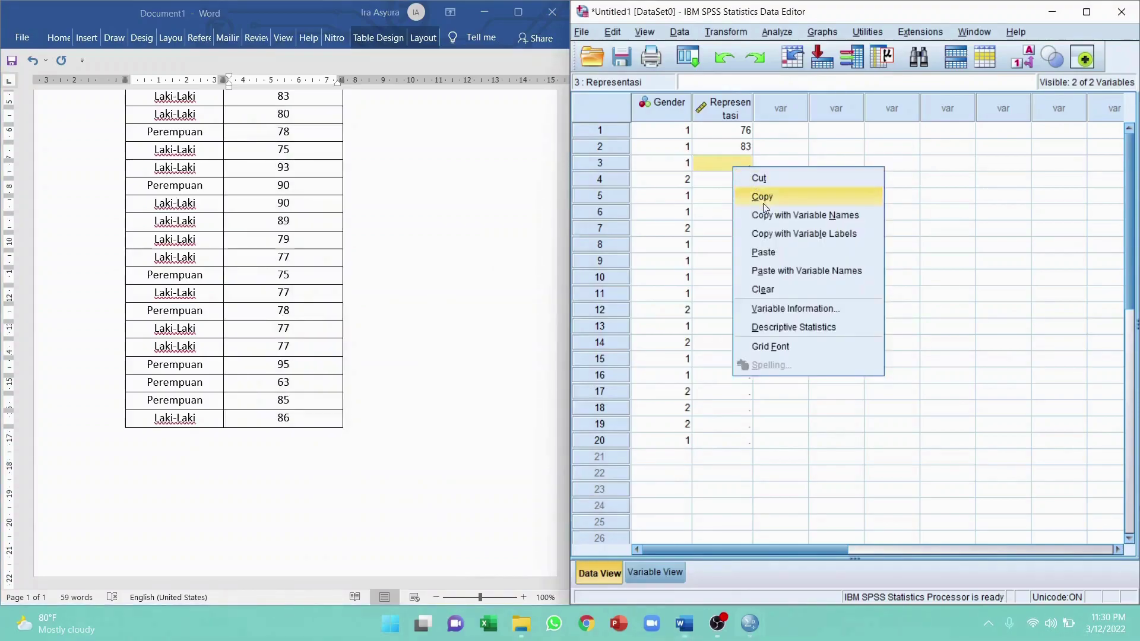
click(762, 254)
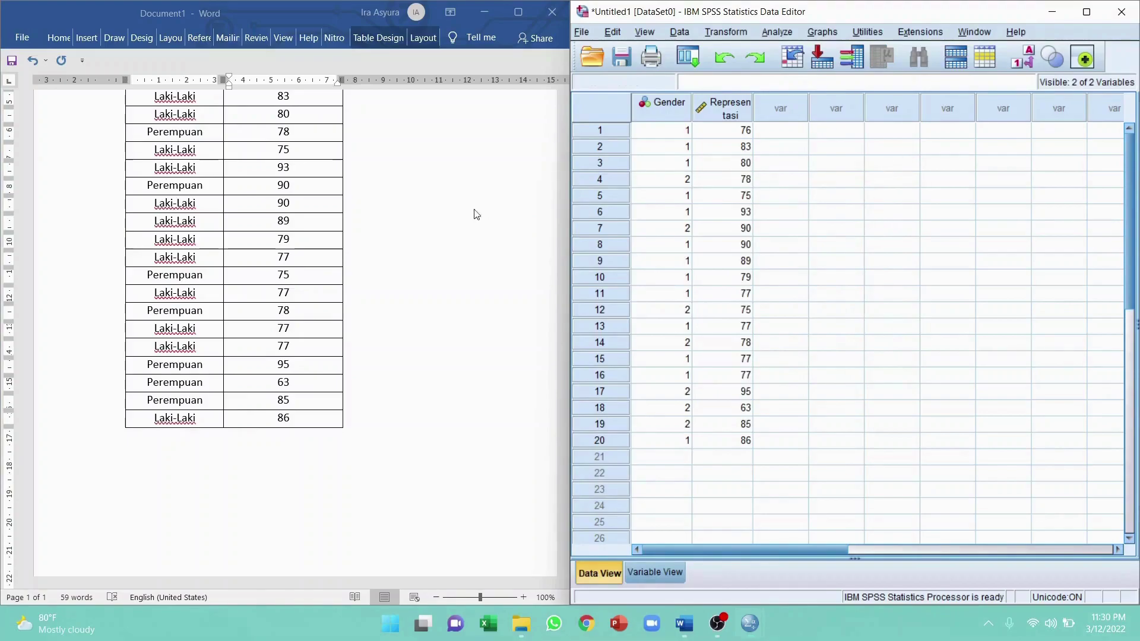
- Compare the pasted scores with the Word table and maximize the SPSS data window
click(419, 196)
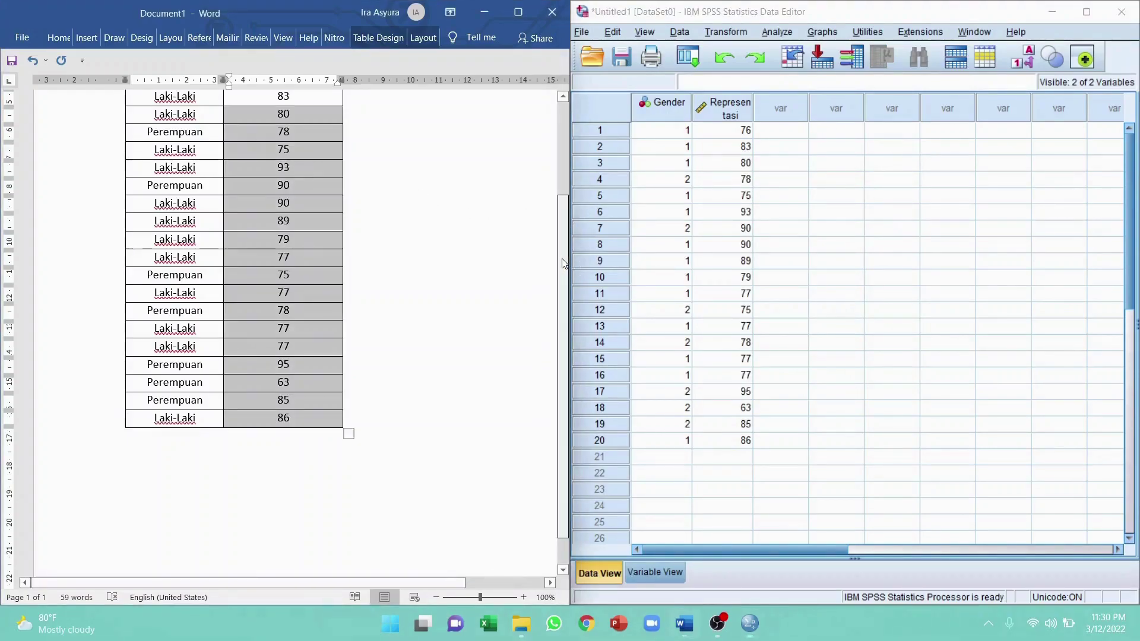
scroll(561, 232, up, 1)
scroll(561, 233, up, 2)
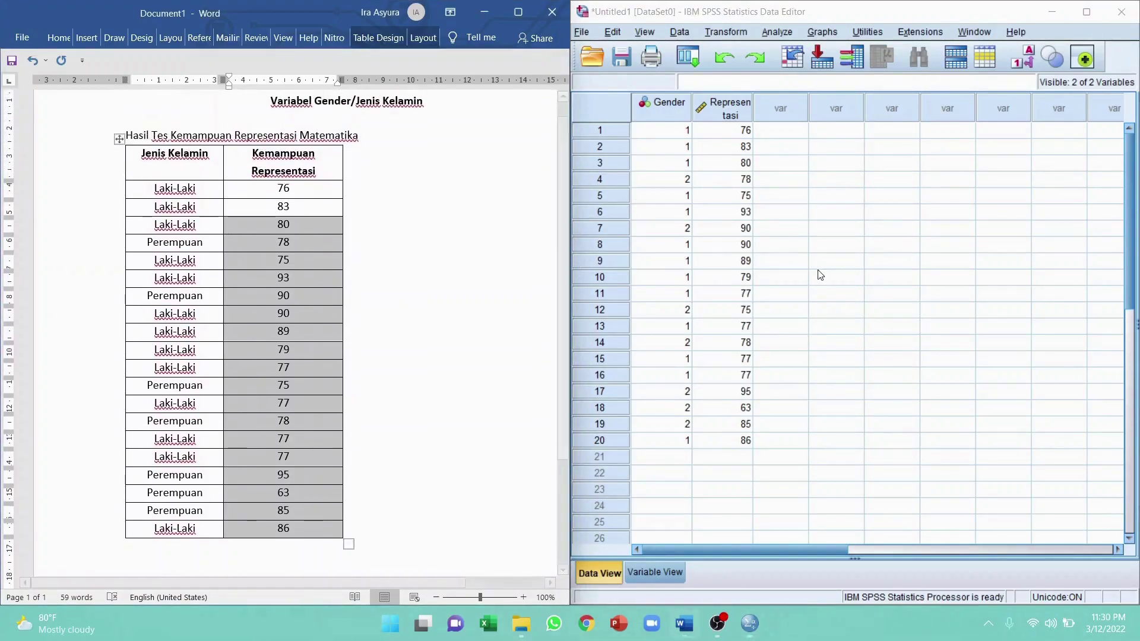
click(823, 292)
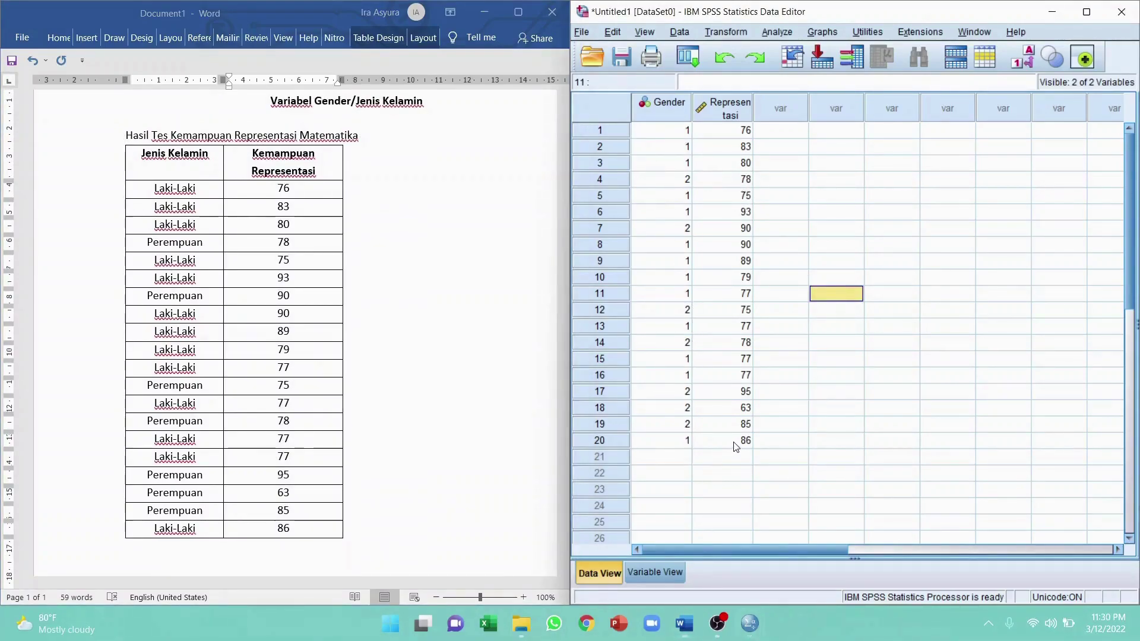
click(1086, 12)
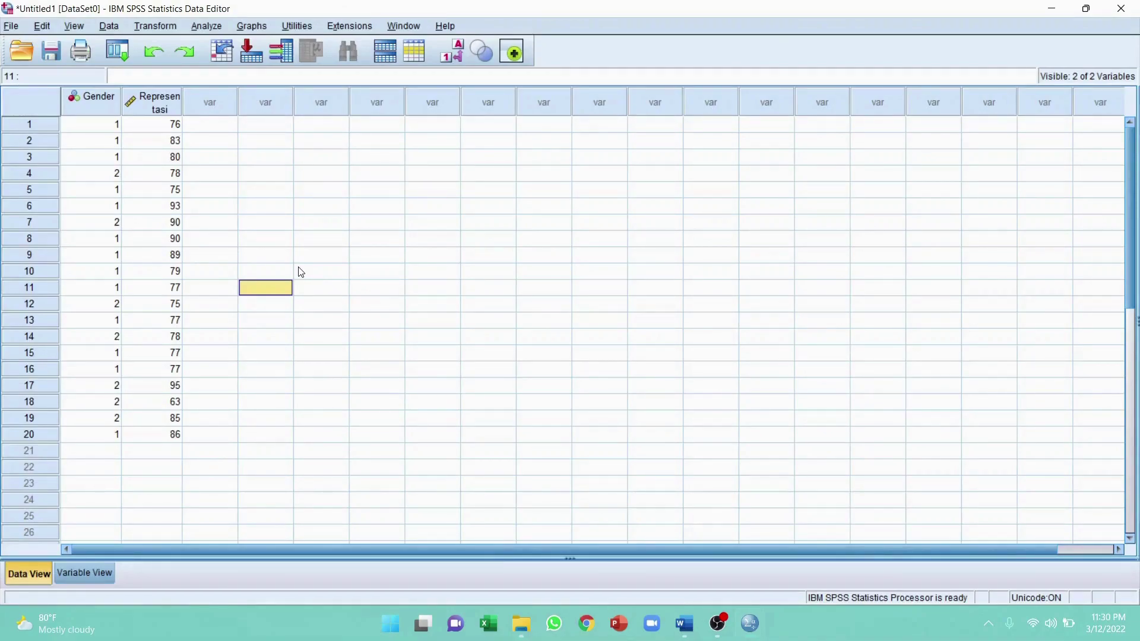
- Start an Explore analysis under Descriptive Statistics with Kemampuan Representasi as the dependent variable
click(207, 27)
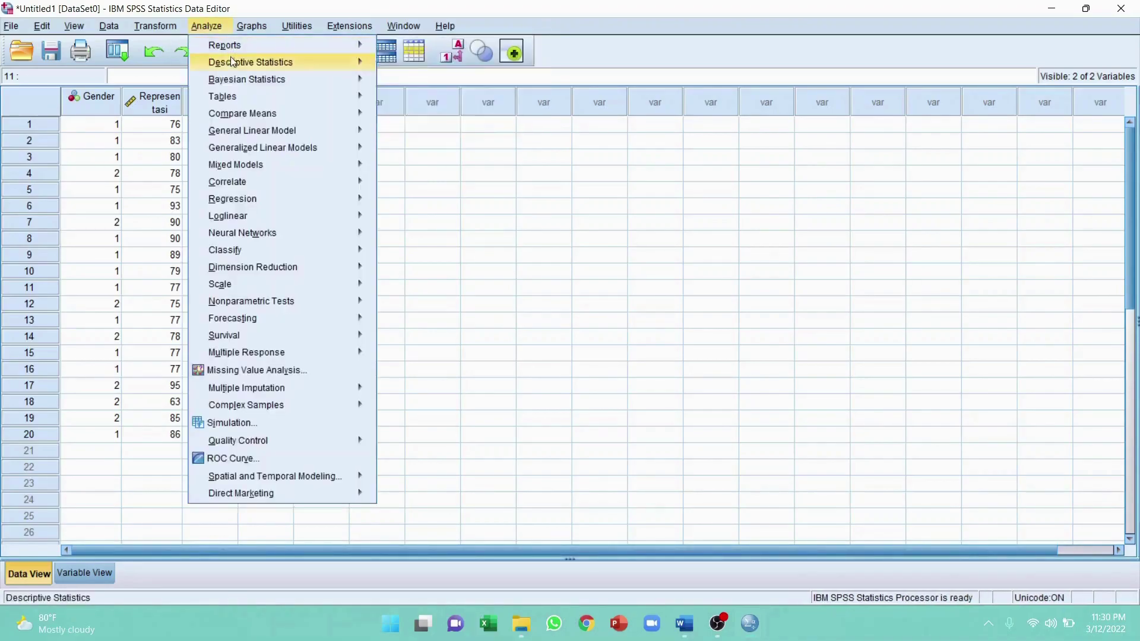
mouse_move(230, 63)
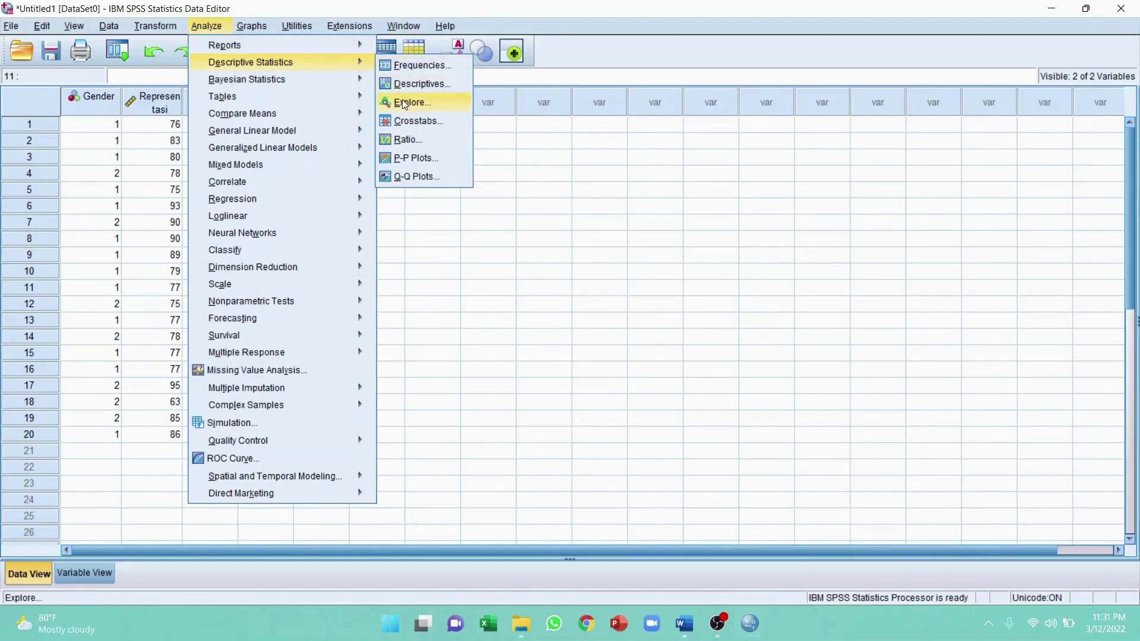
click(402, 102)
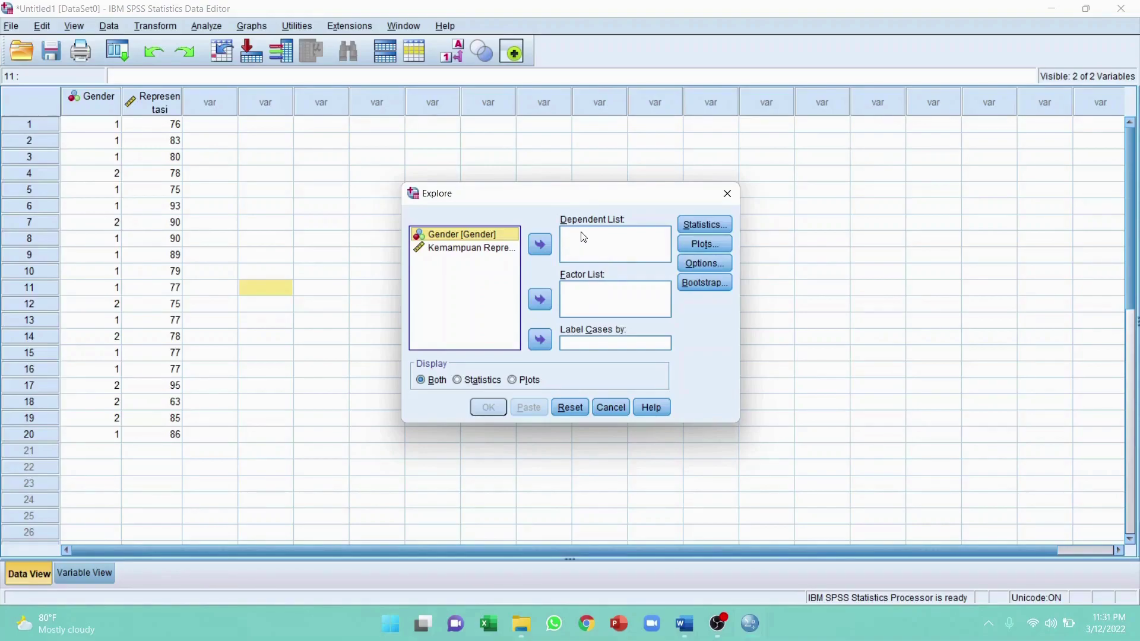
click(476, 250)
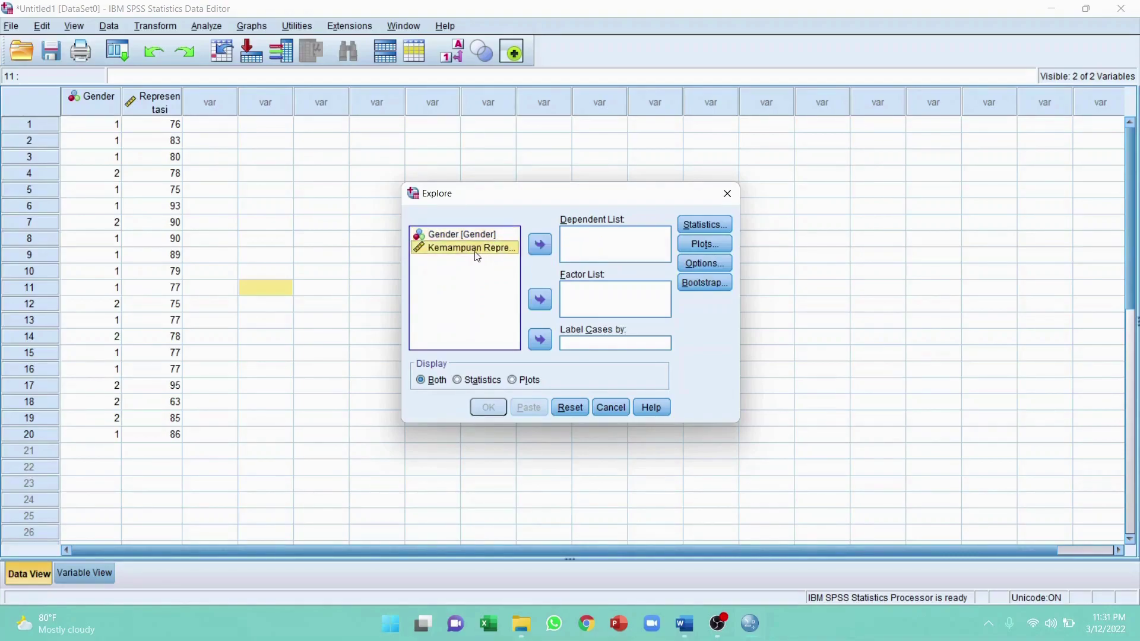
click(539, 248)
click(540, 245)
click(541, 249)
click(540, 249)
drag(500, 252, 575, 240)
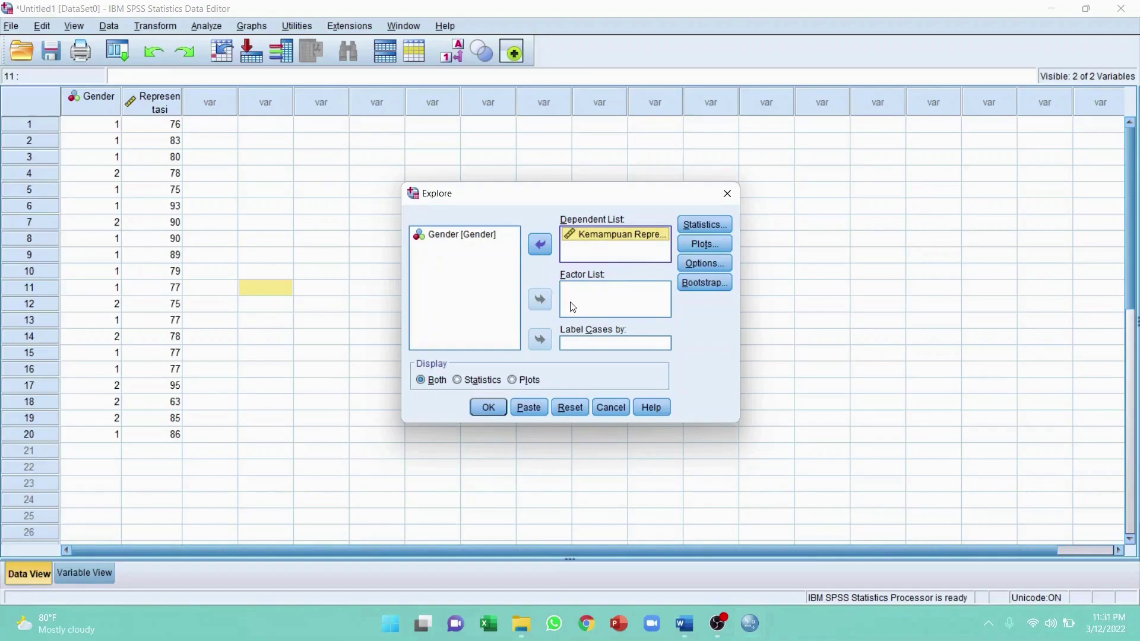
- Assign Gender as the factor of the Explore analysis
click(466, 237)
click(459, 236)
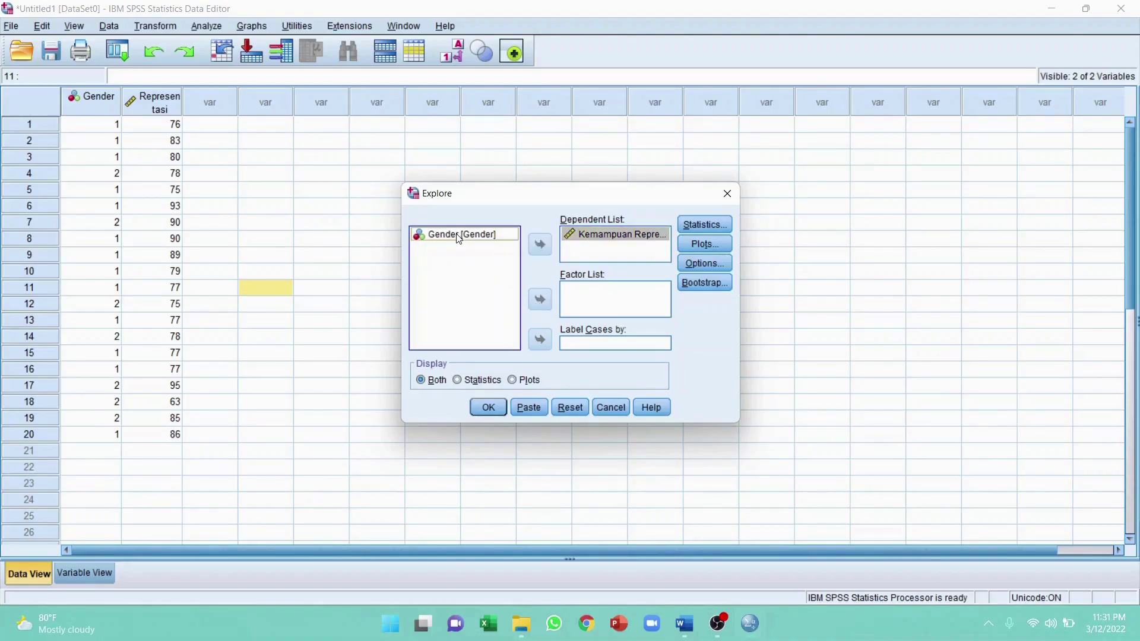
click(537, 304)
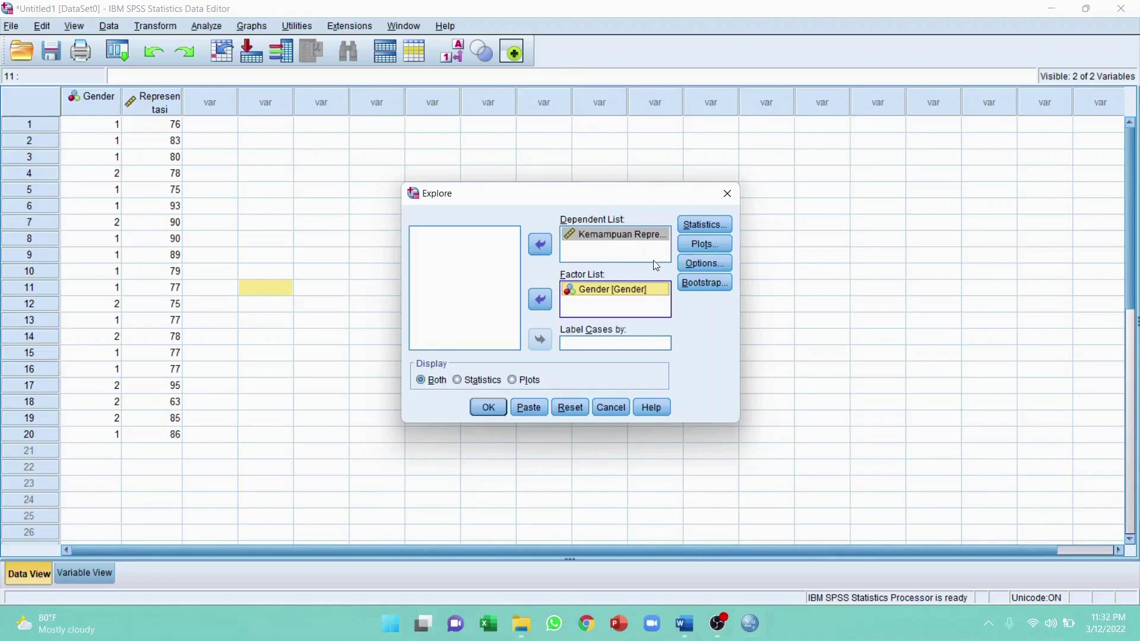
- Add M-estimators and Outliers to the Explore statistics, keeping Descriptives with a 95% confidence interval, and run the analysis
click(699, 227)
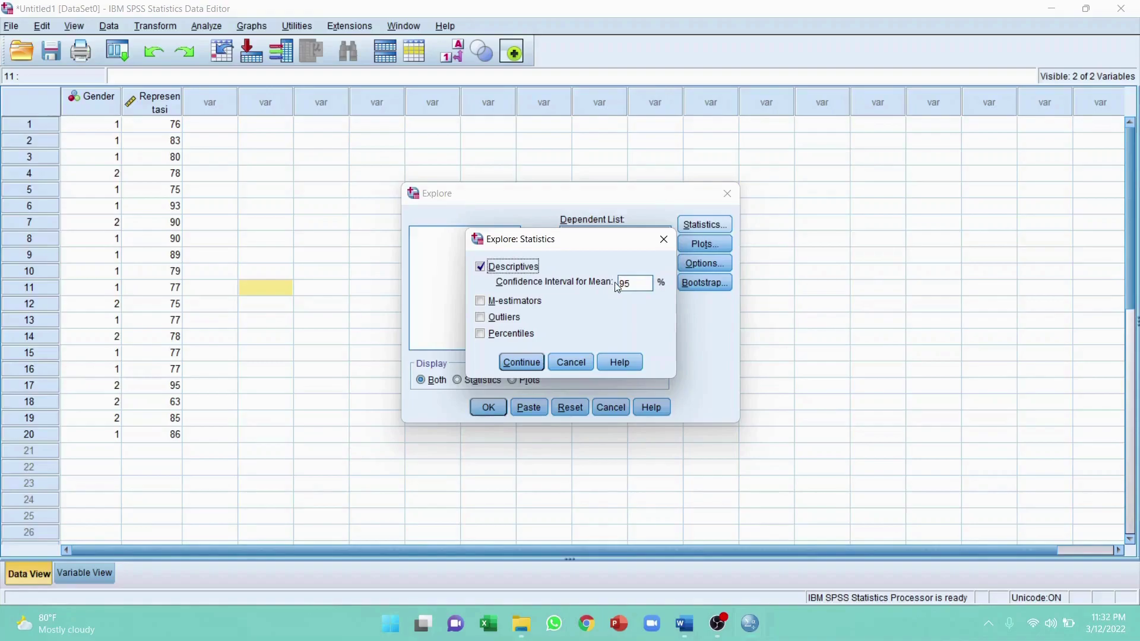
click(481, 301)
click(480, 318)
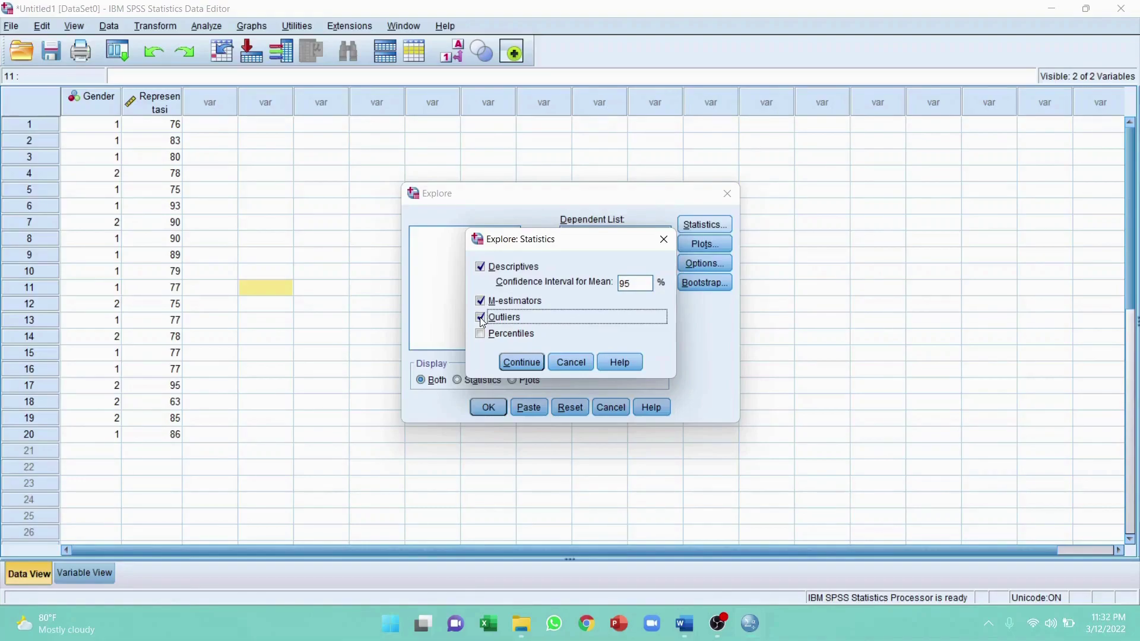
click(519, 363)
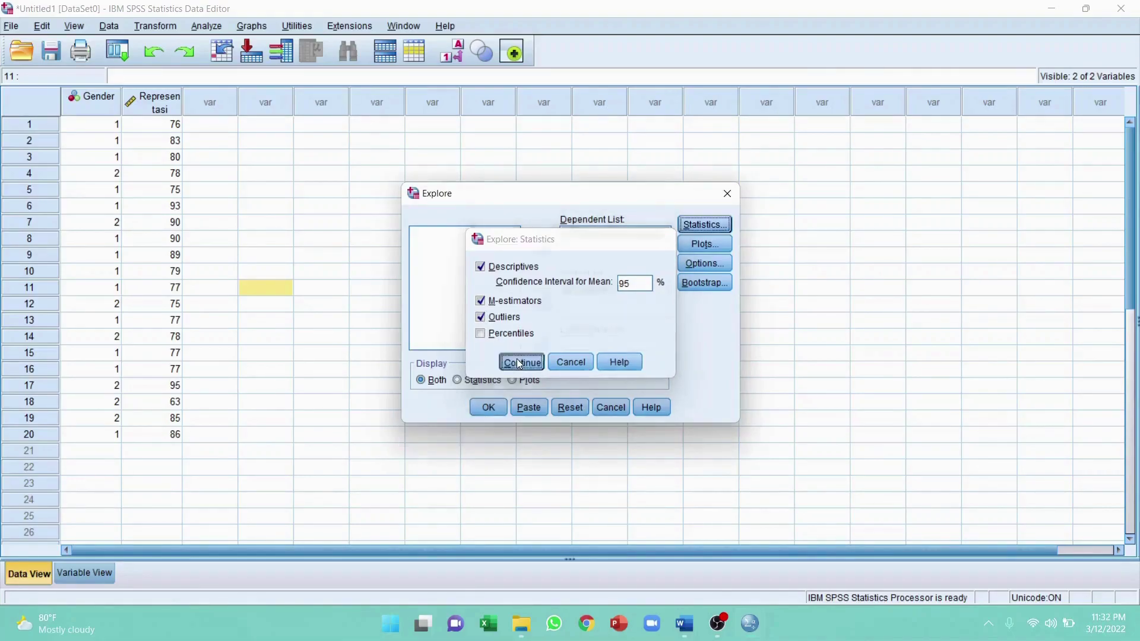
click(493, 408)
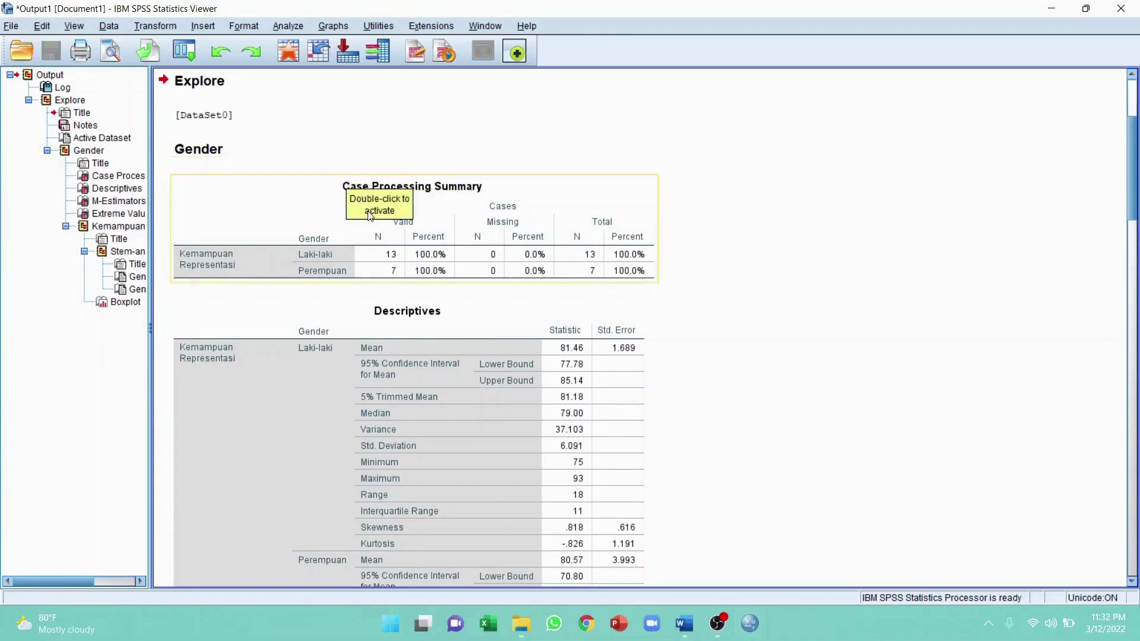
- Examine the Case Processing Summary and the Descriptives table for Laki-laki and Perempuan in the output
click(336, 240)
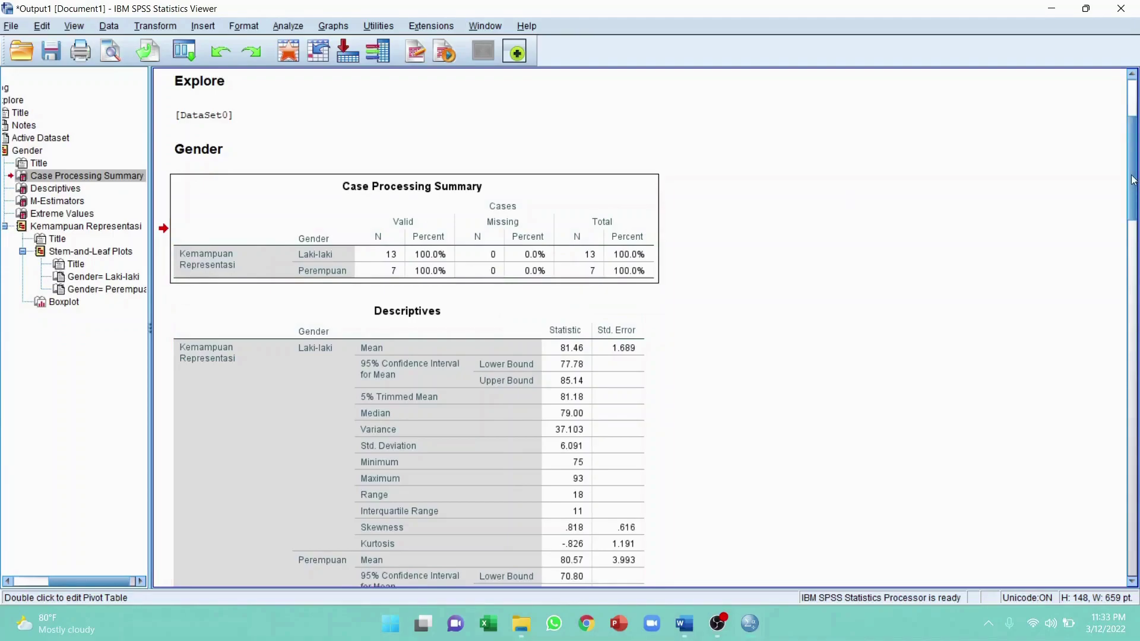
drag(1133, 178, 1133, 221)
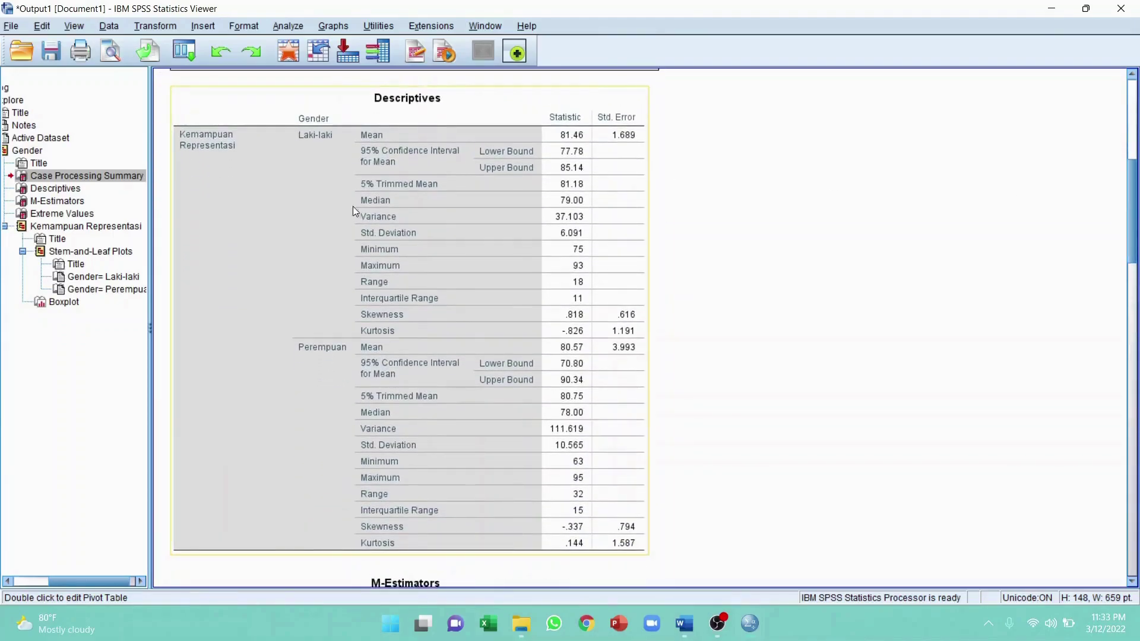
click(329, 212)
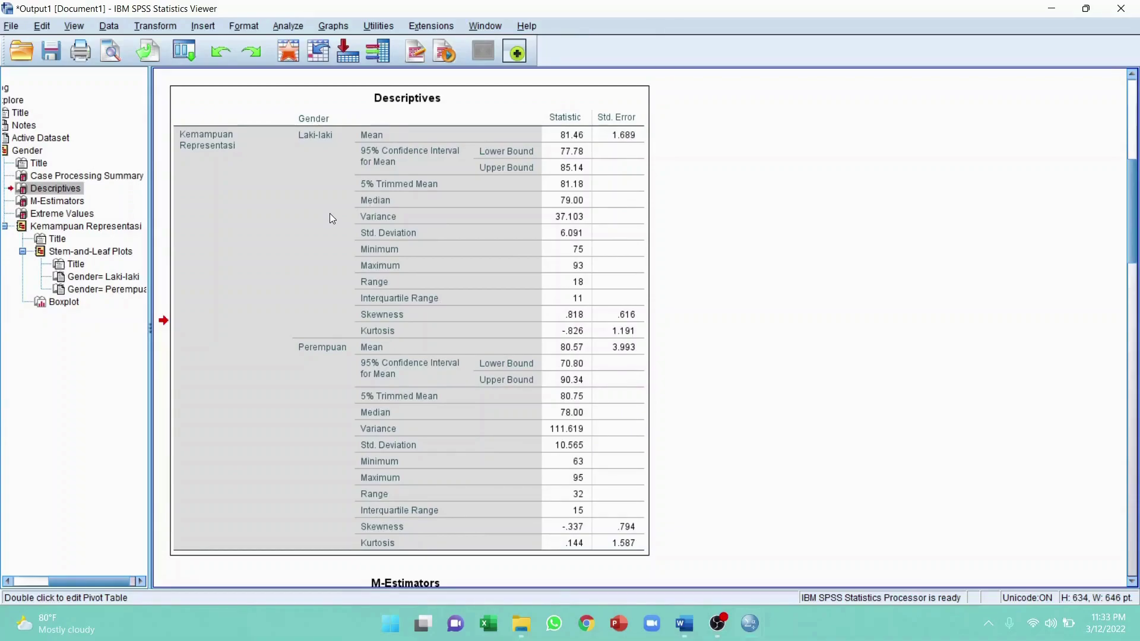
double_click(329, 213)
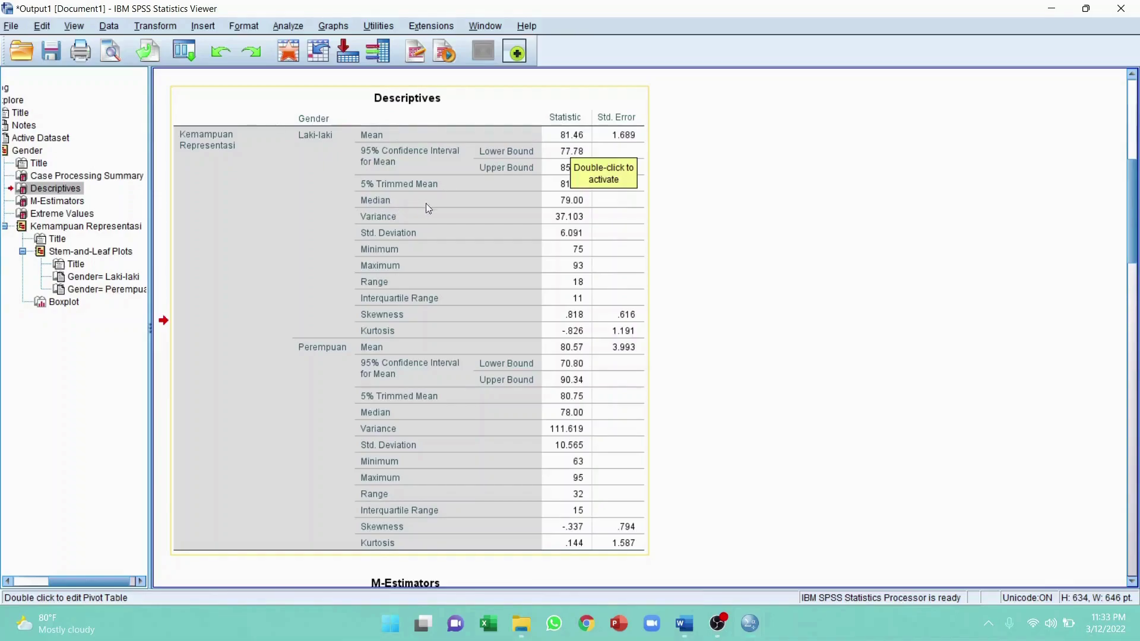
double_click(552, 205)
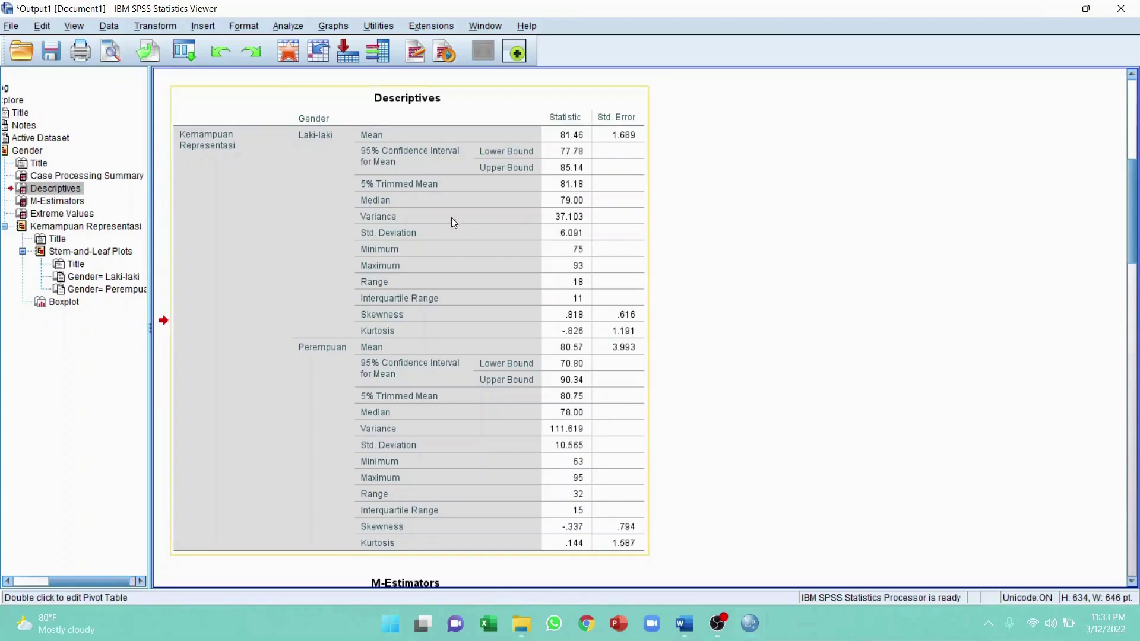
click(538, 230)
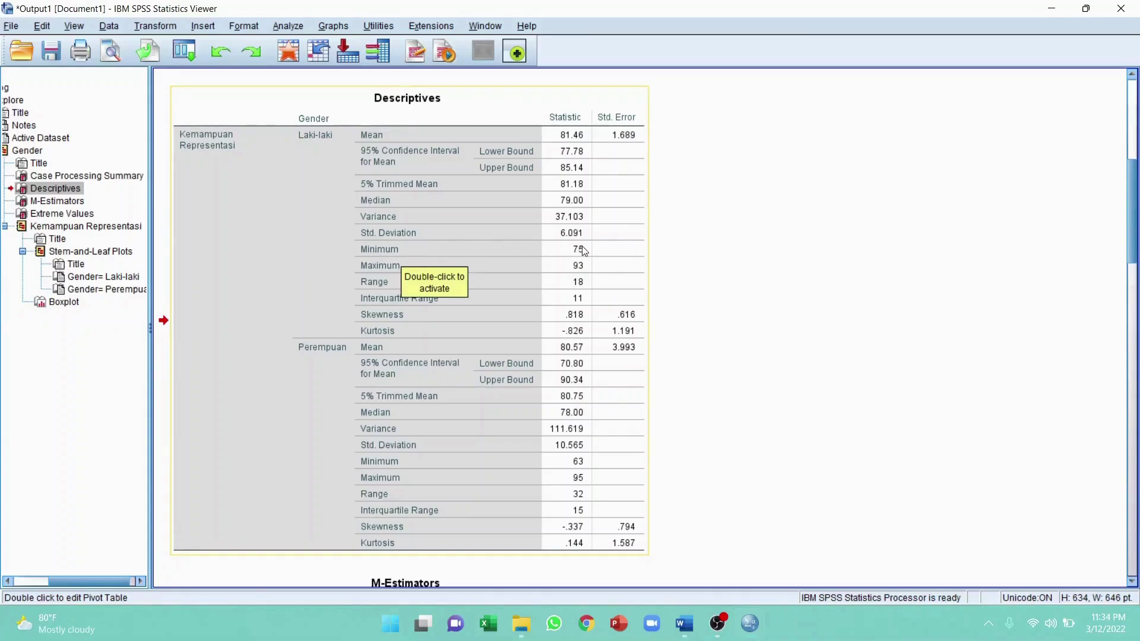
click(612, 265)
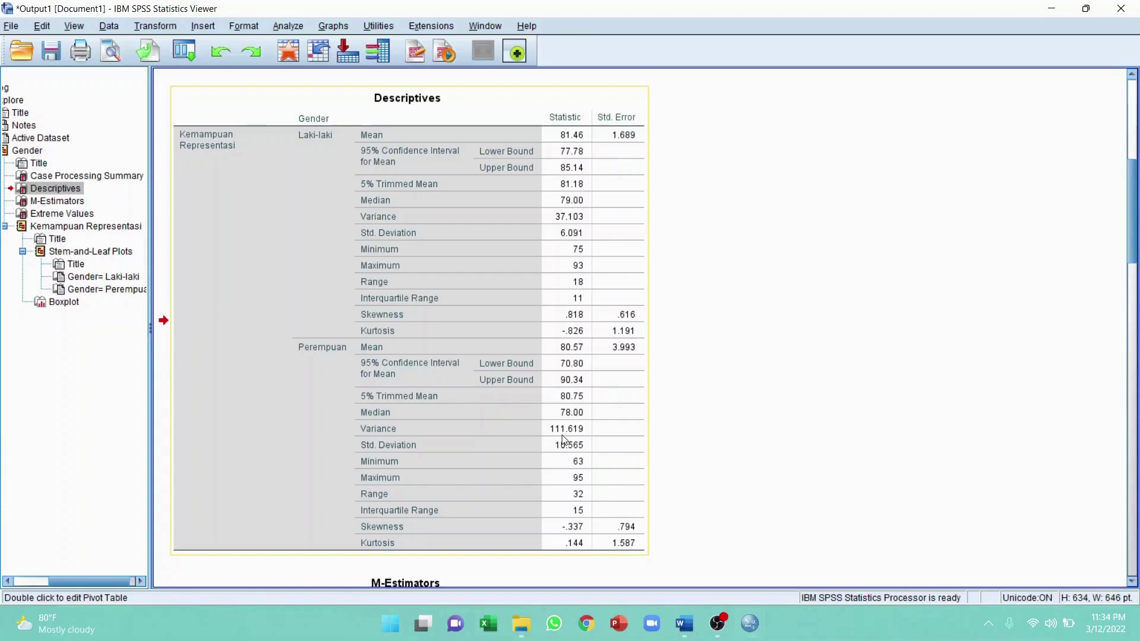
click(424, 448)
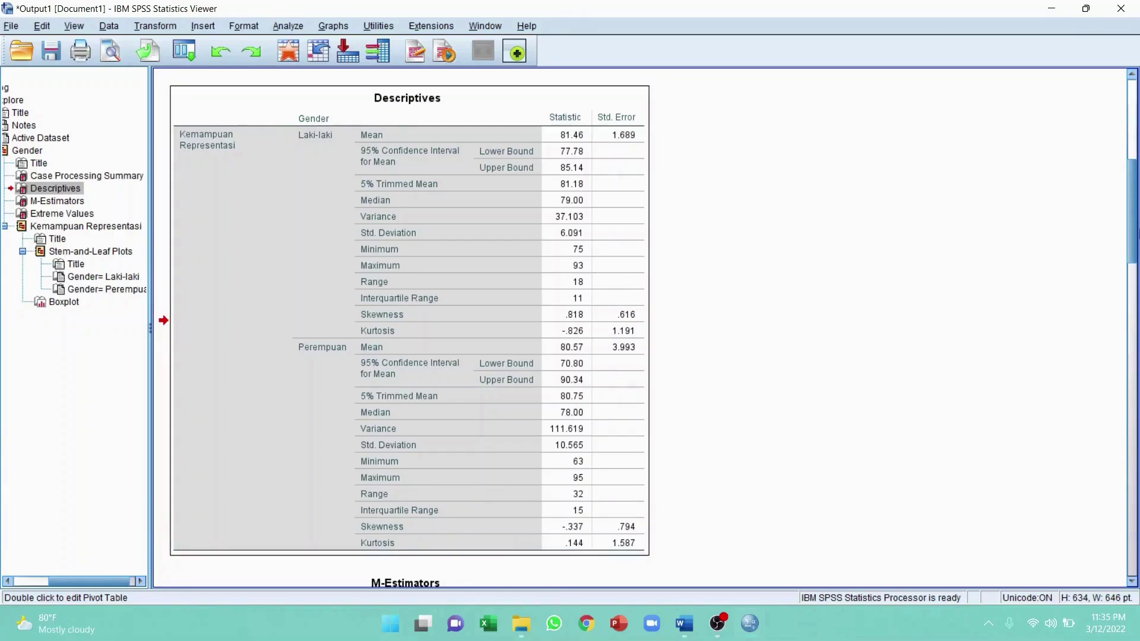
- Examine the M-Estimators table for both genders in the Explore output
drag(1135, 206, 1135, 252)
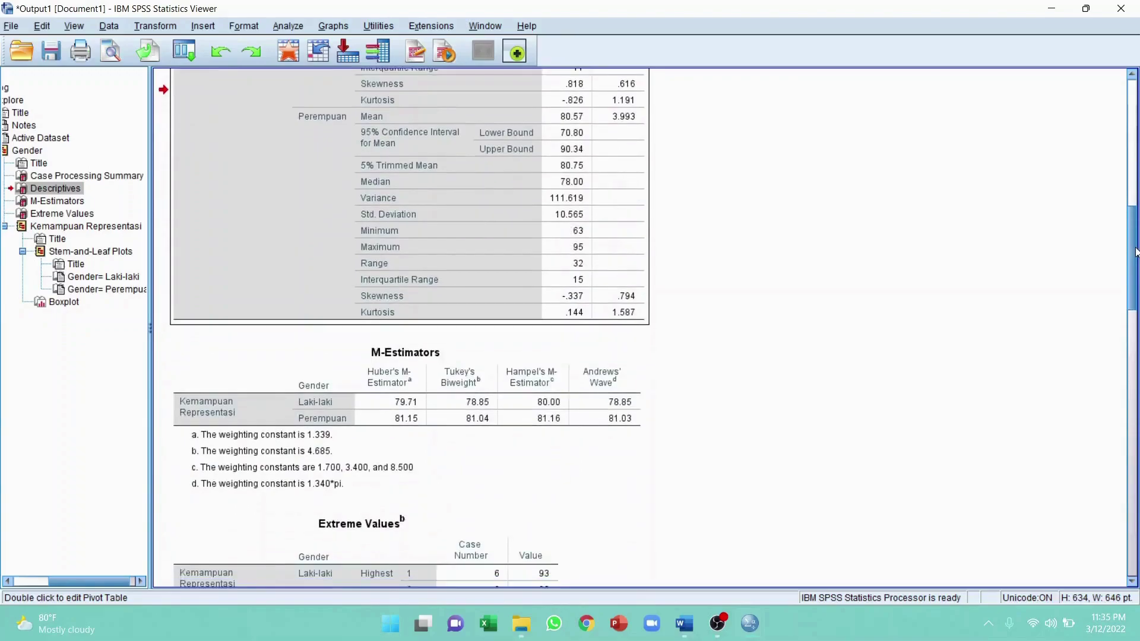
click(440, 379)
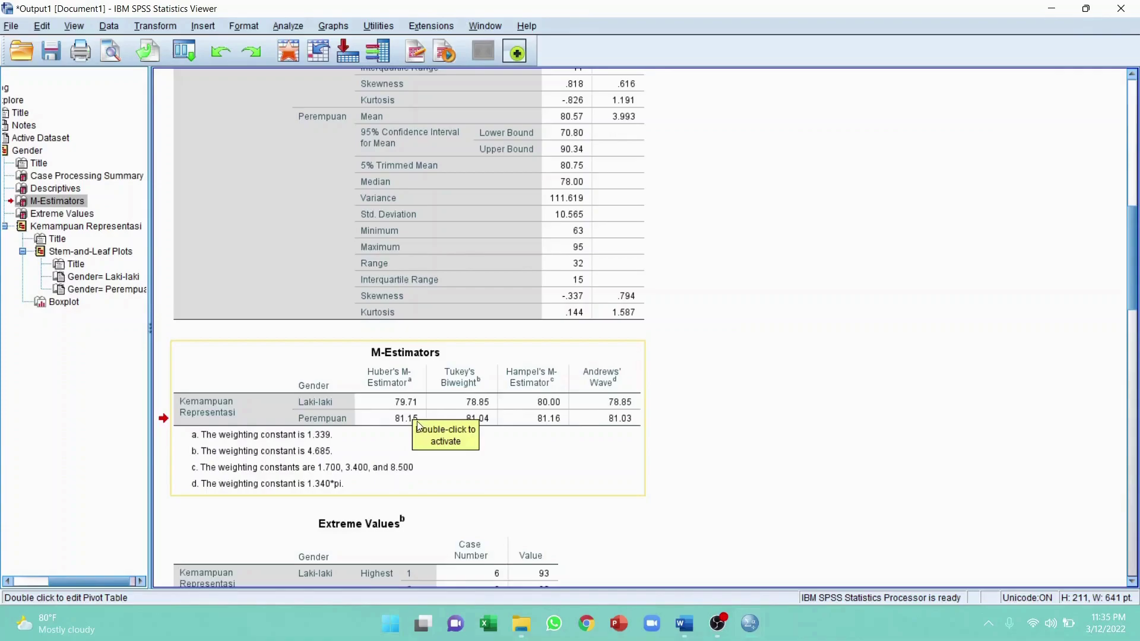
click(359, 420)
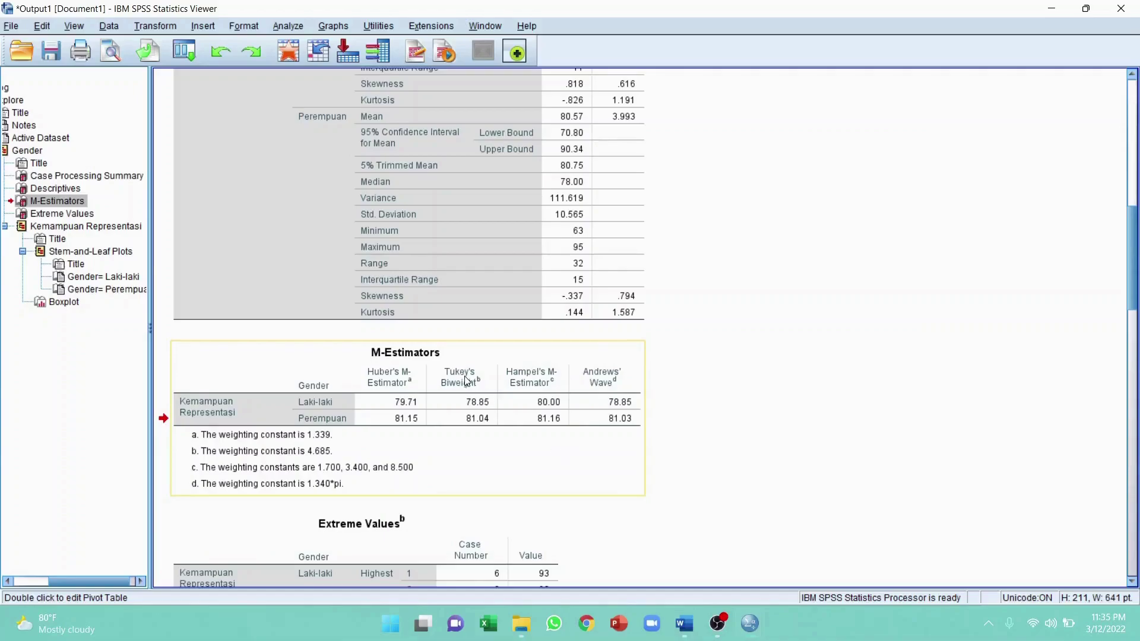
click(412, 437)
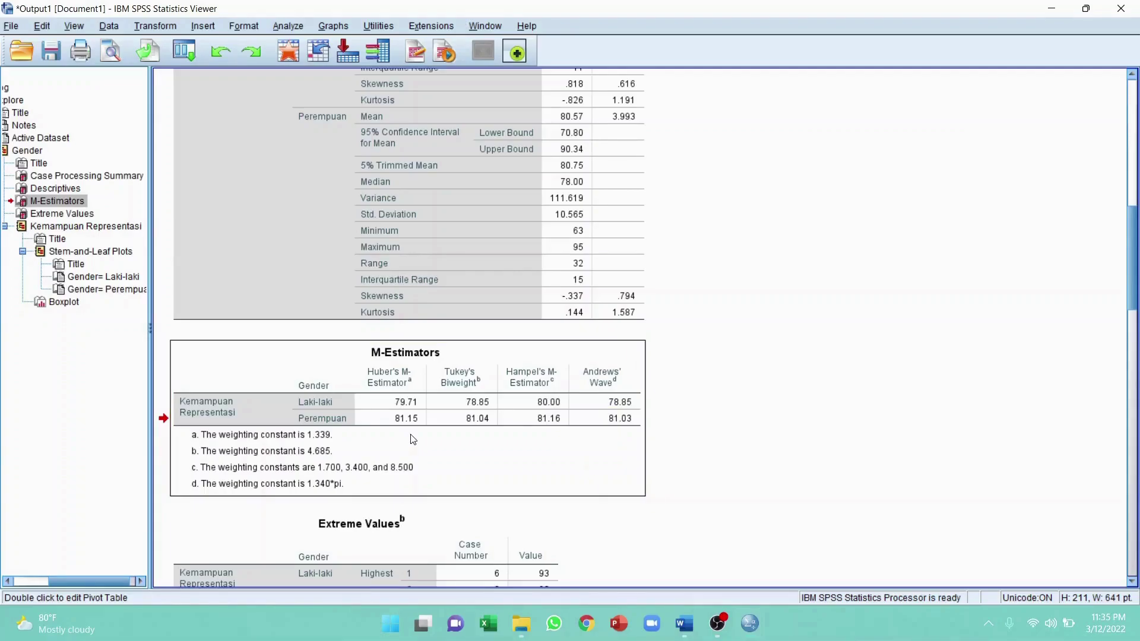